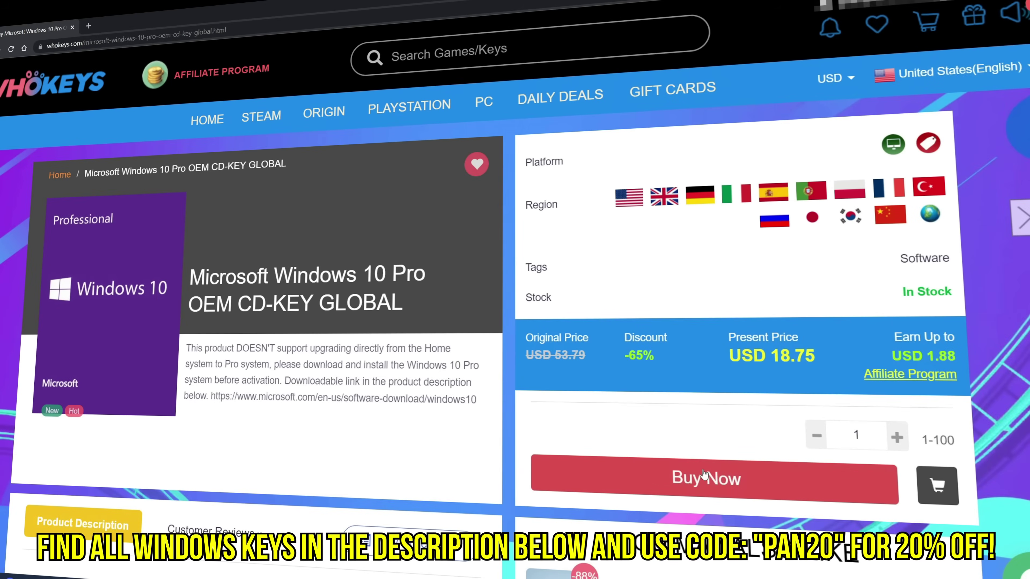
Step: Buy the Windows 10 Pro OEM key on WhoKeys with PayPal and copy the key
left_click(702, 478)
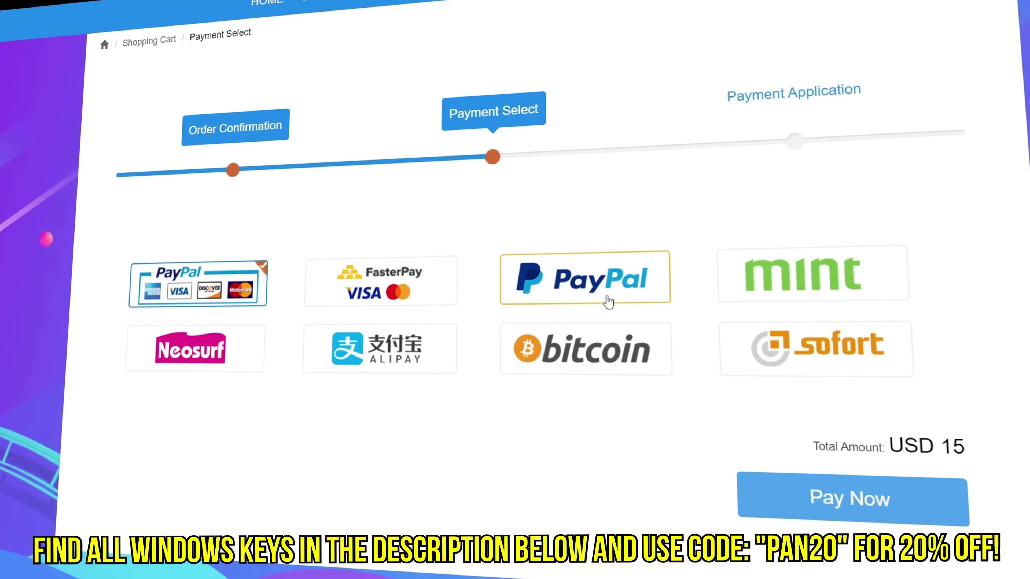
left_click(804, 494)
left_click_drag(764, 315, 527, 315)
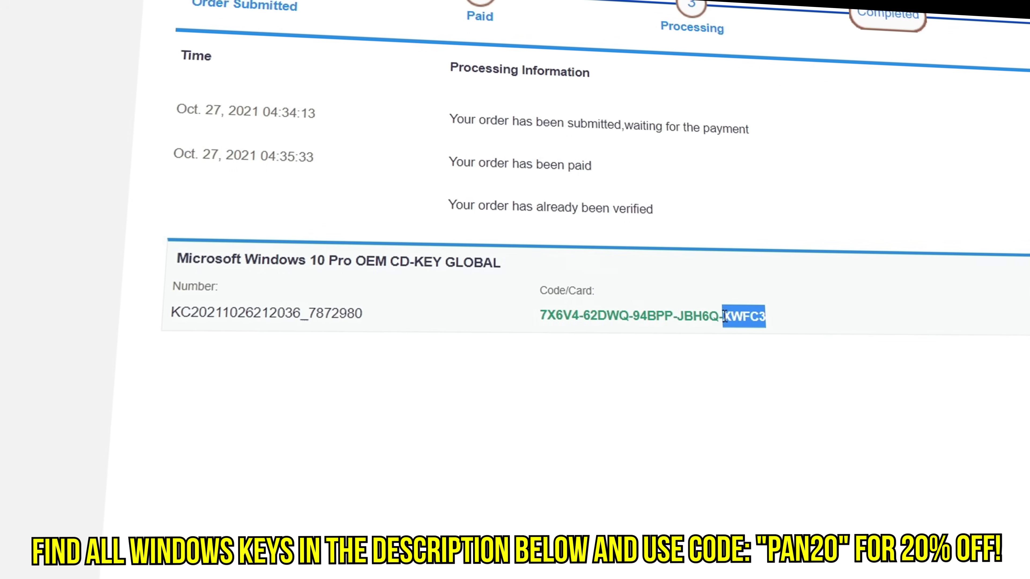
right_click(657, 332)
left_click(721, 334)
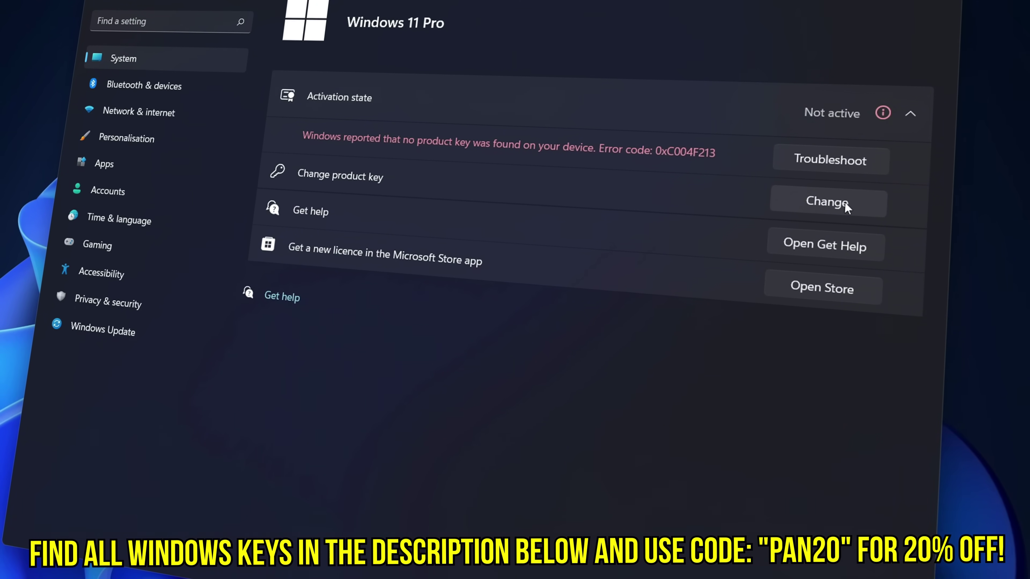
Step: Paste the purchased key under Activation's Change product key and activate Windows
left_click(809, 211)
right_click(326, 311)
left_click(372, 329)
left_click(685, 392)
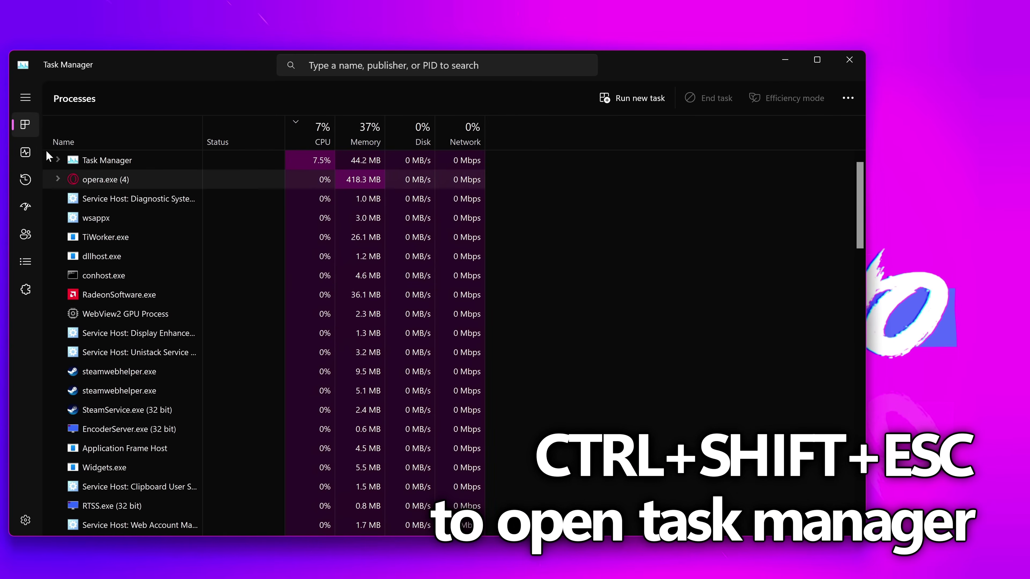
Step: Show the GPU page in Task Manager's Performance view to confirm the AMD Radeon RX 6600M
left_click(25, 152)
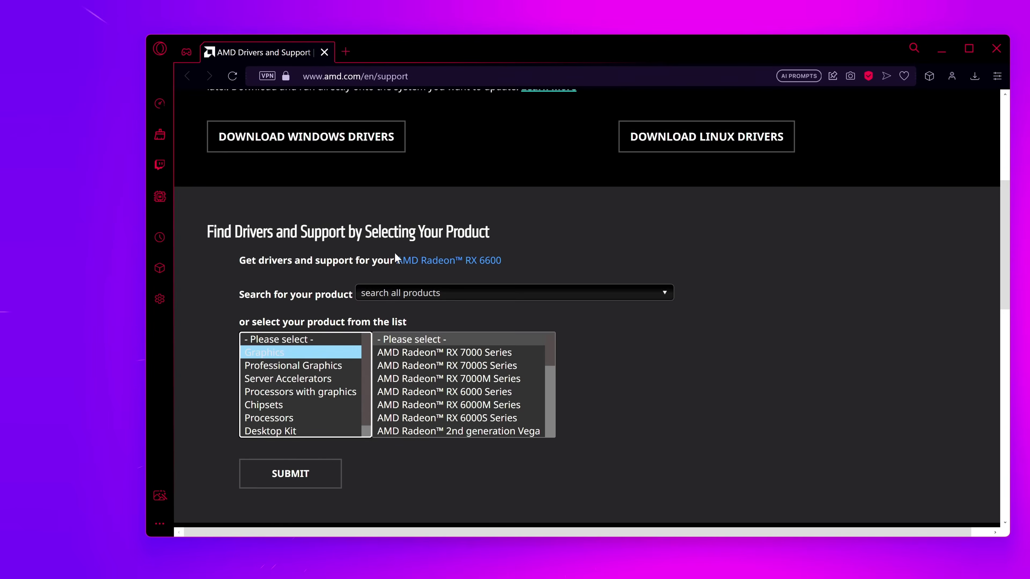
Step: Select RX 6000M Series > RX 6600M and save the Windows 11 64-bit Adrenalin installer to the Desktop
scroll(397, 259, "down", 2)
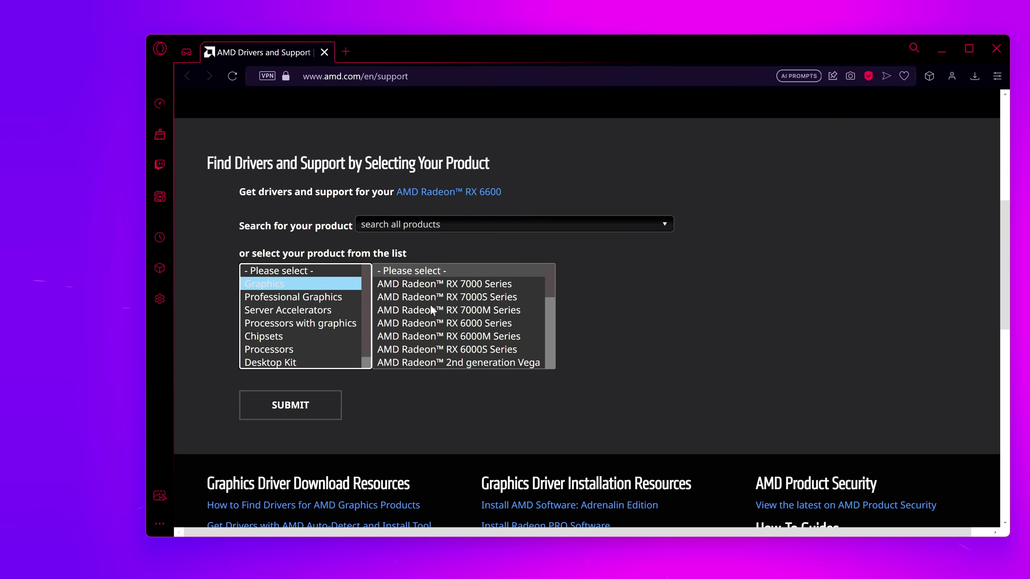
left_click(424, 337)
left_click(796, 310)
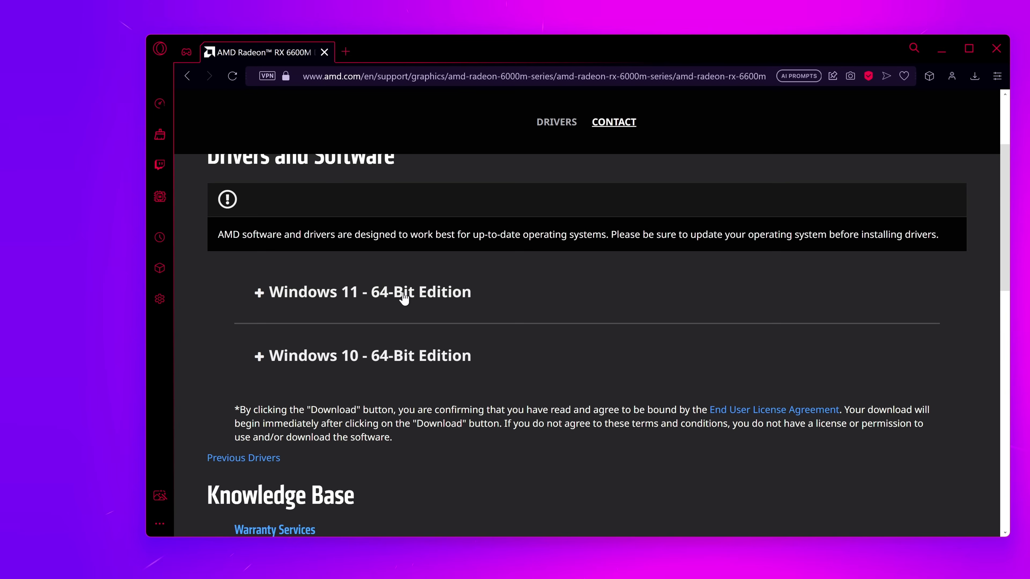
left_click(341, 297)
scroll(415, 274, "down", 5)
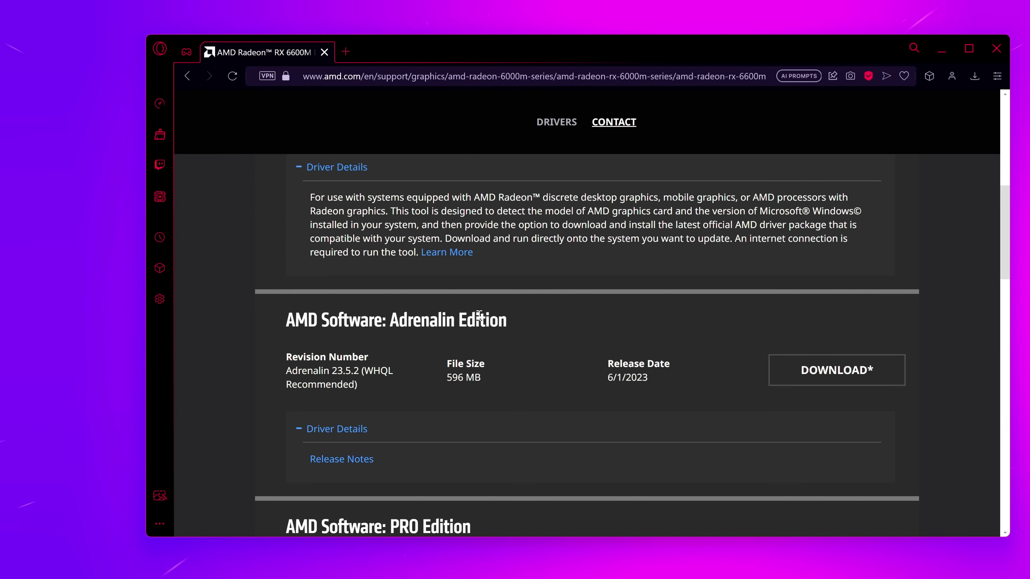
left_click(815, 367)
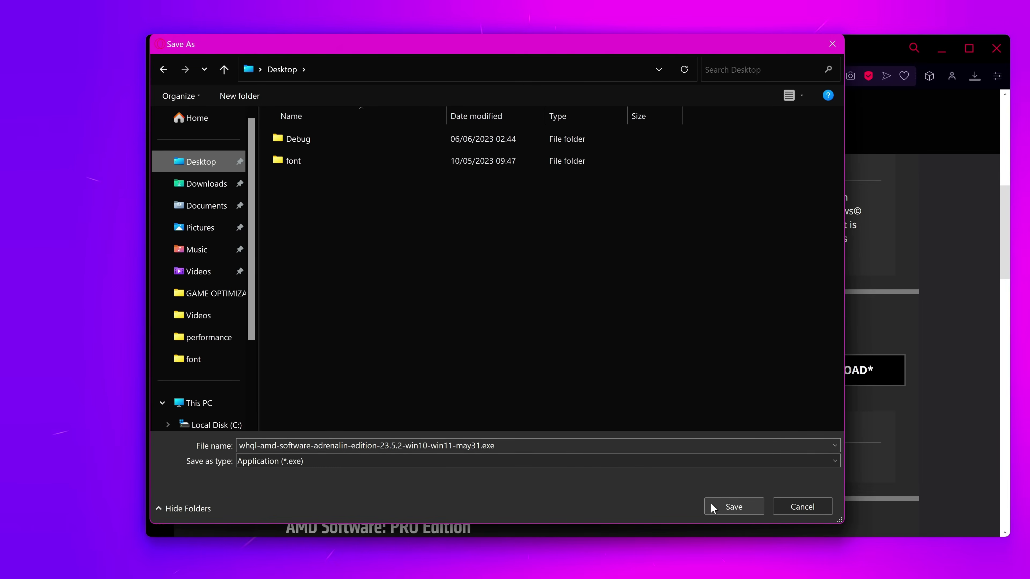
left_click(726, 506)
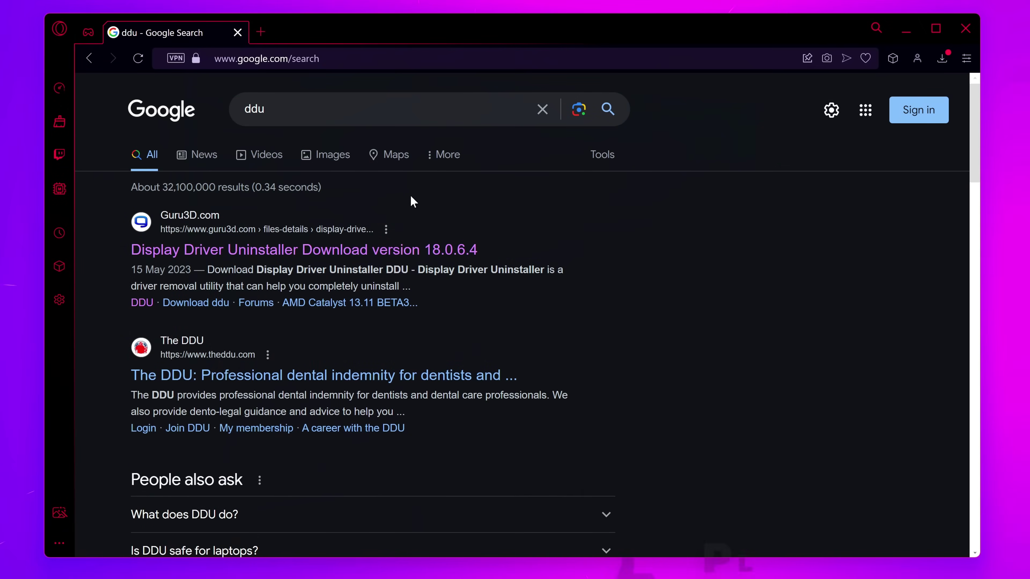
Step: Scroll the Google 'ddu' results to find Guru3D's Display Driver Uninstaller 18.0.6.4 download
scroll(563, 218, "down", 5)
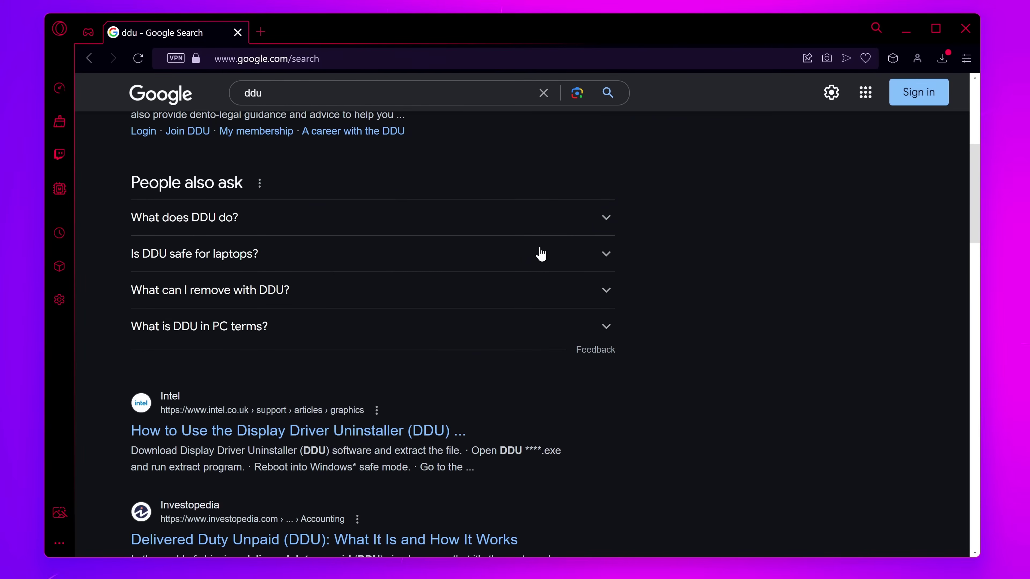
scroll(551, 255, "up", 5)
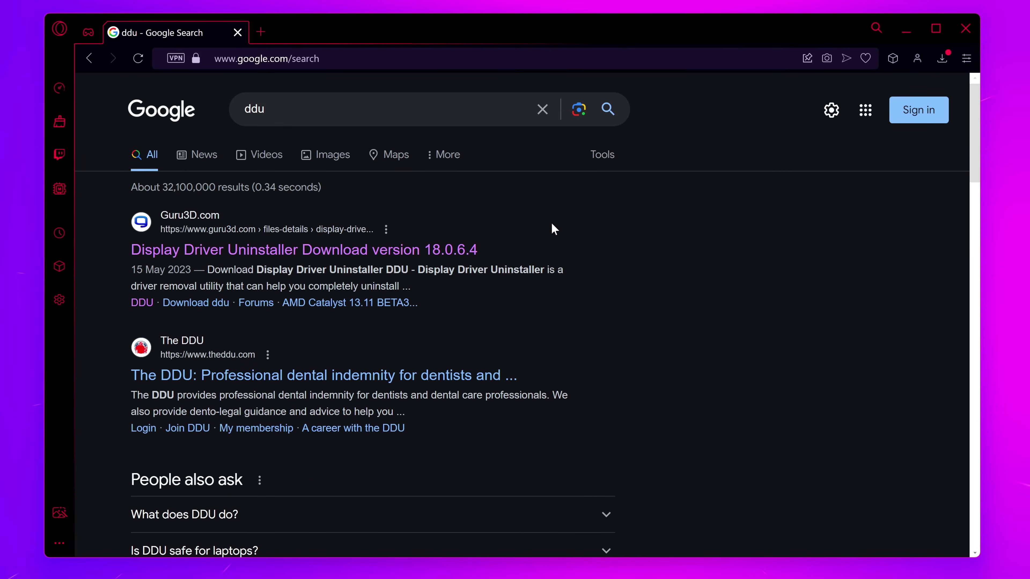
Step: Open the Guru3D DDU download page and extract the downloaded DDU zip
left_click(248, 255)
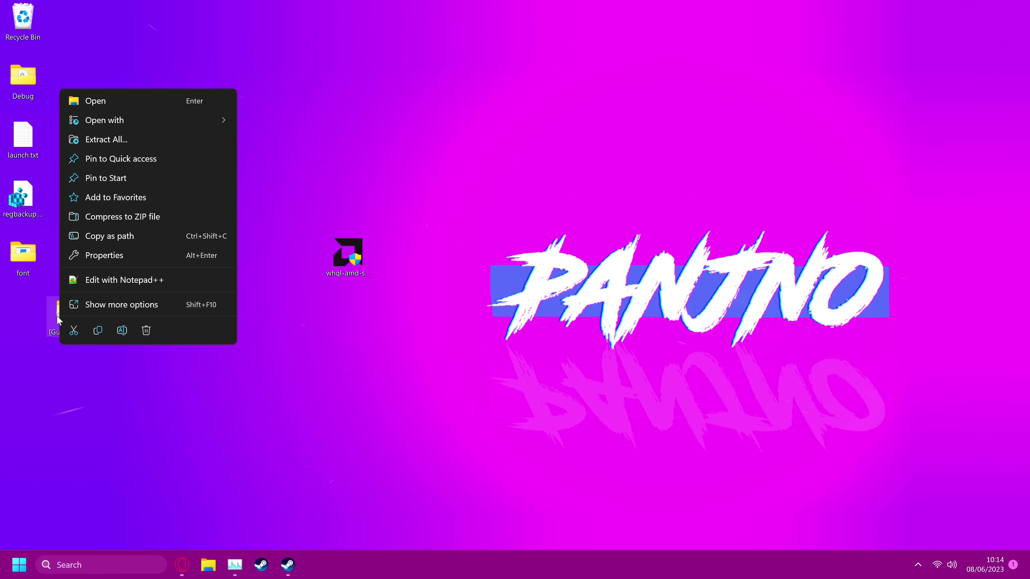
left_click(103, 141)
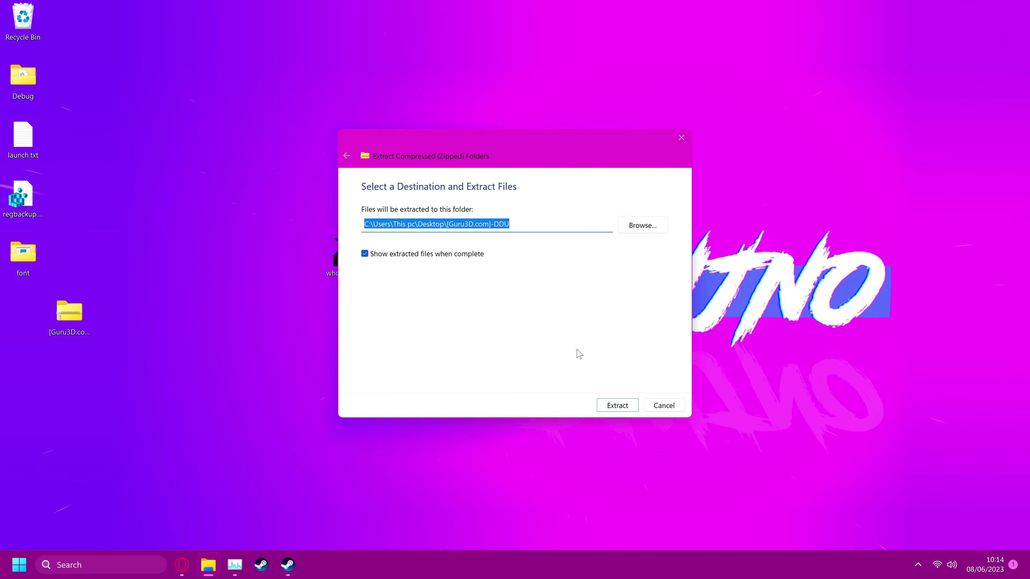
left_click(614, 406)
Step: Unpack the DDU exe onto the Desktop and place the DDU v18.0.6.4 folder beside the AMD installer
left_click_drag(308, 195, 209, 196)
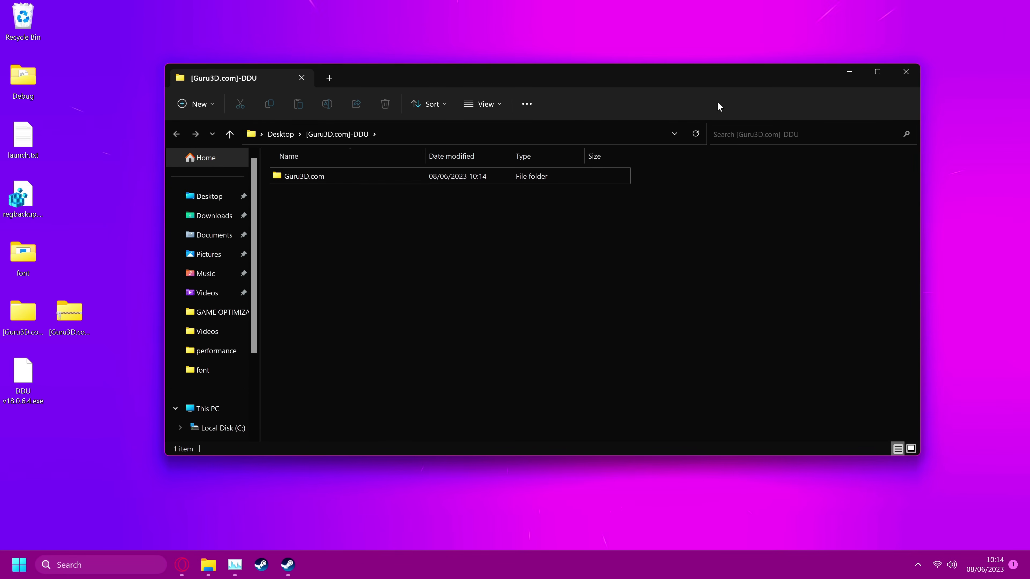
left_click(902, 72)
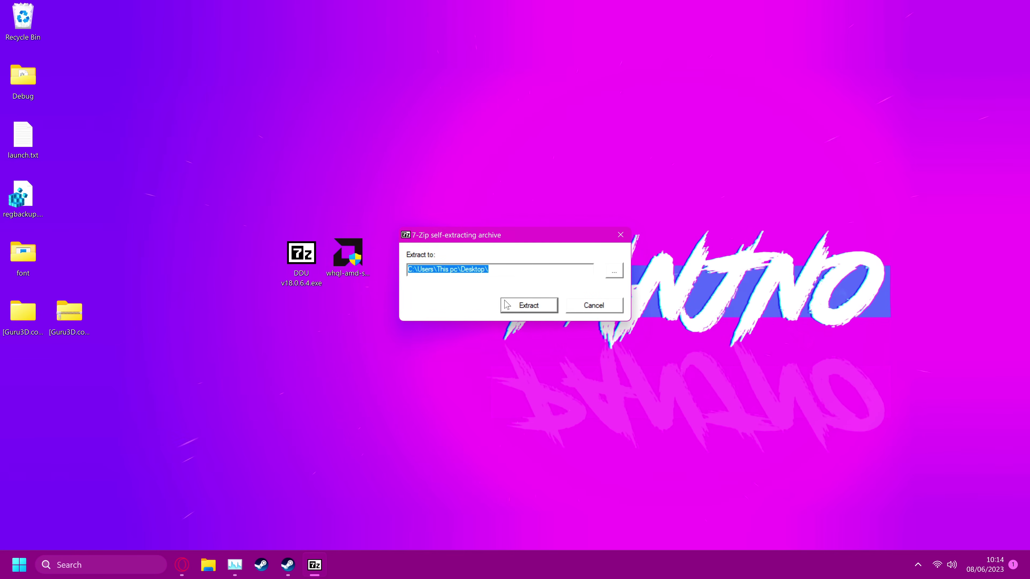
left_click(508, 305)
left_click_drag(23, 367, 399, 260)
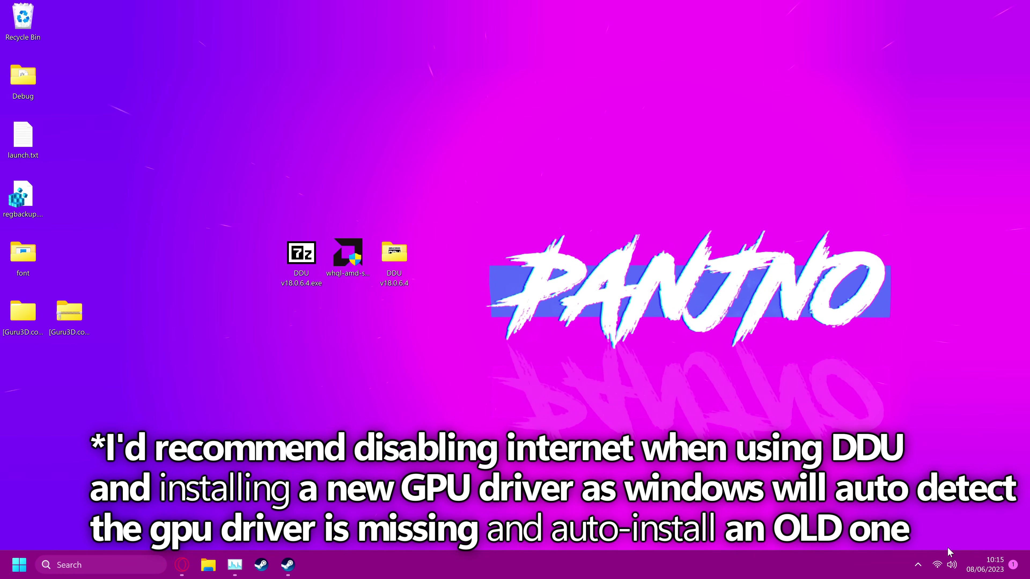
Step: Turn Wi-Fi off in Network & internet settings
right_click(943, 564)
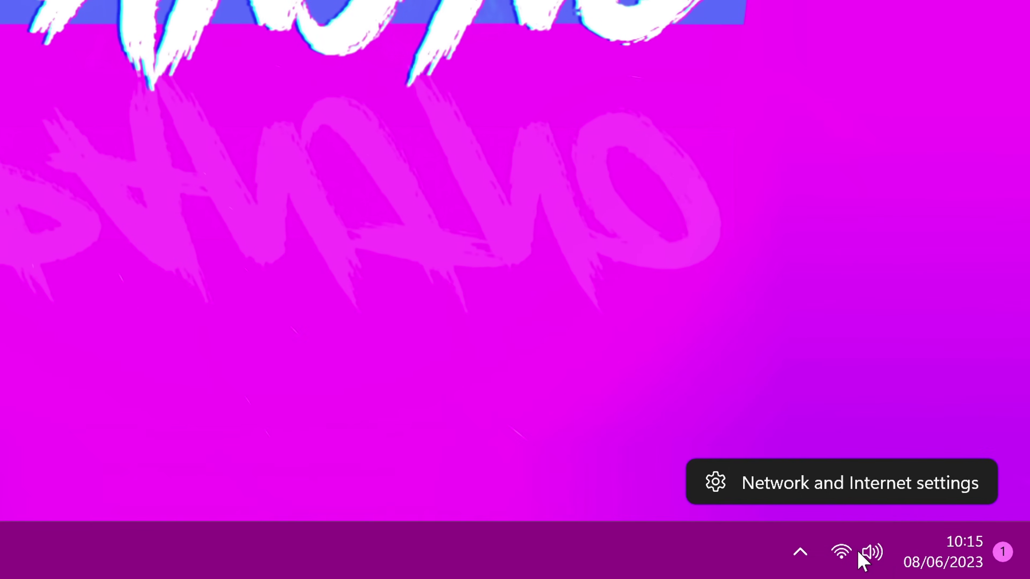
left_click(825, 499)
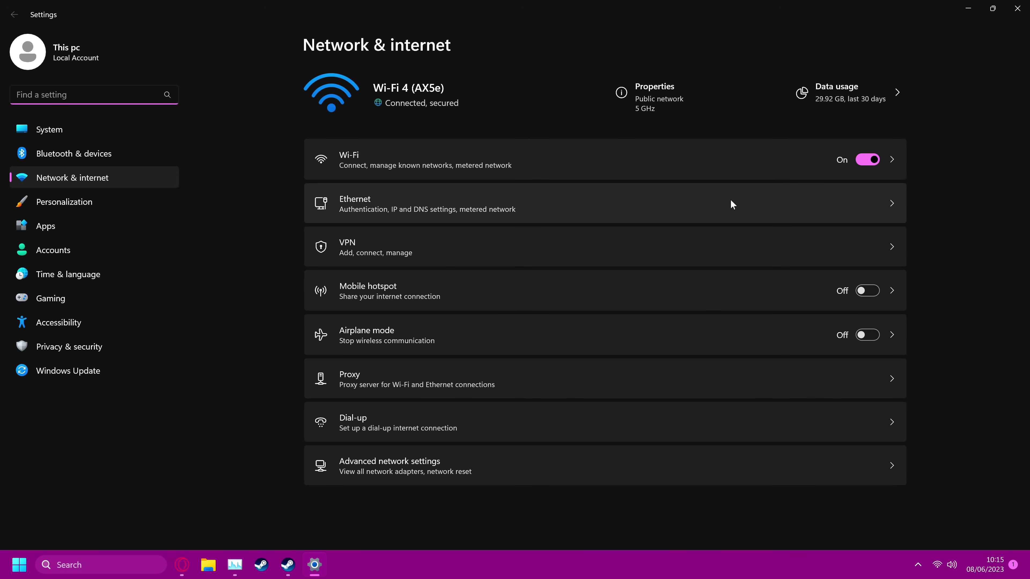
left_click(874, 174)
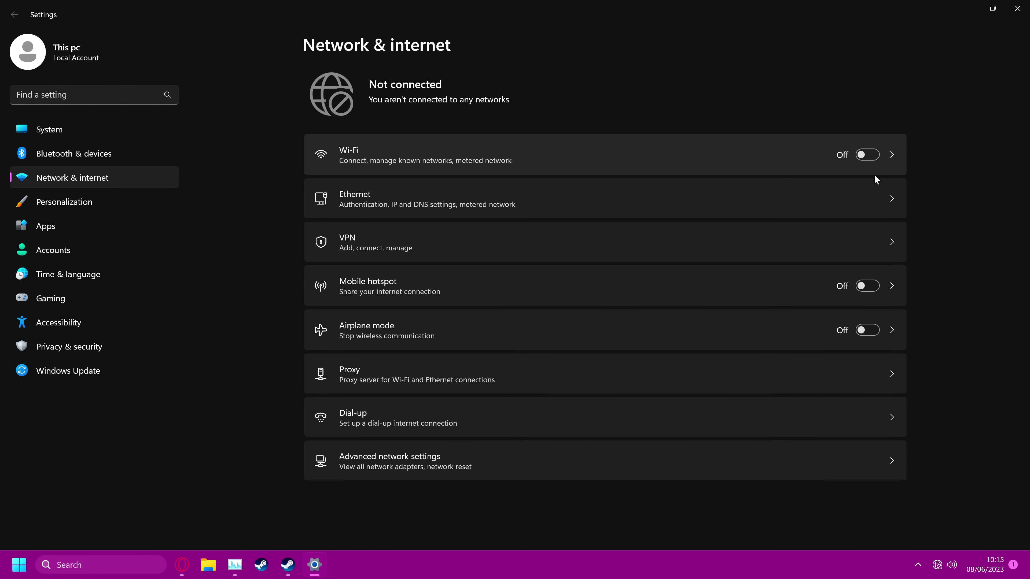
Step: Check the full network adapter list including Ethernet 5, then return to the desktop and Start menu
left_click(418, 474)
scroll(418, 105, "down", 1)
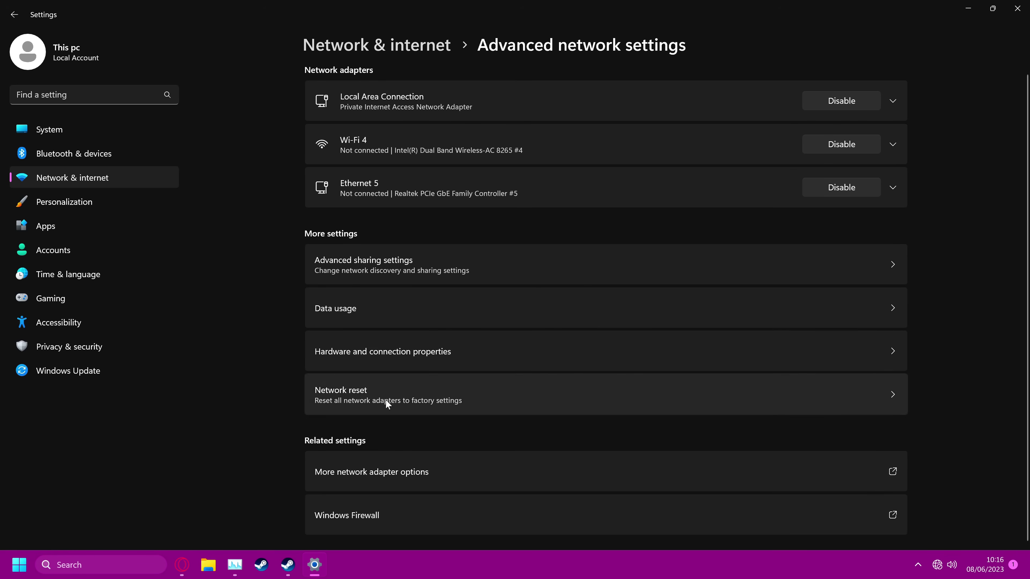
left_click(429, 479)
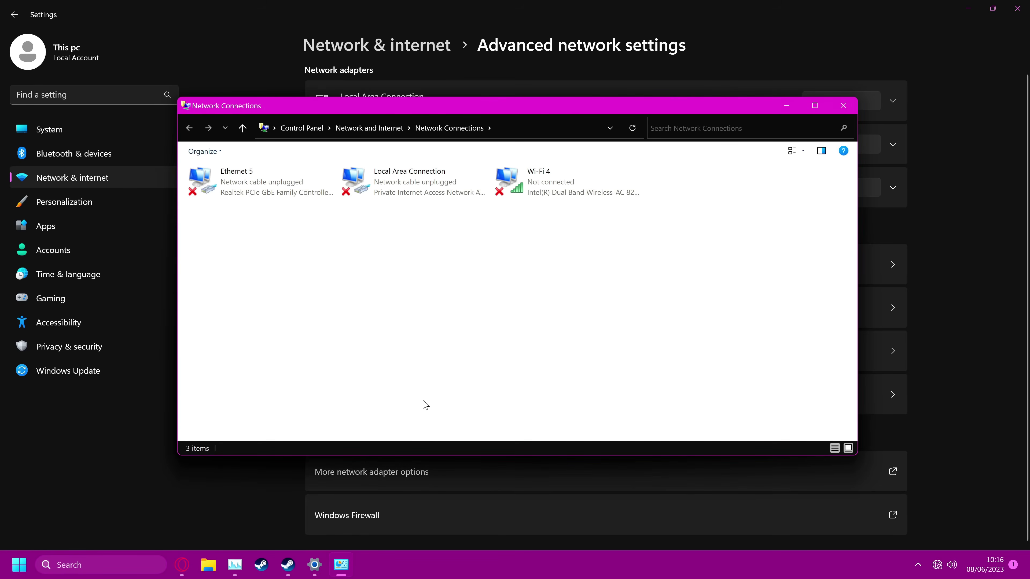
right_click(298, 194)
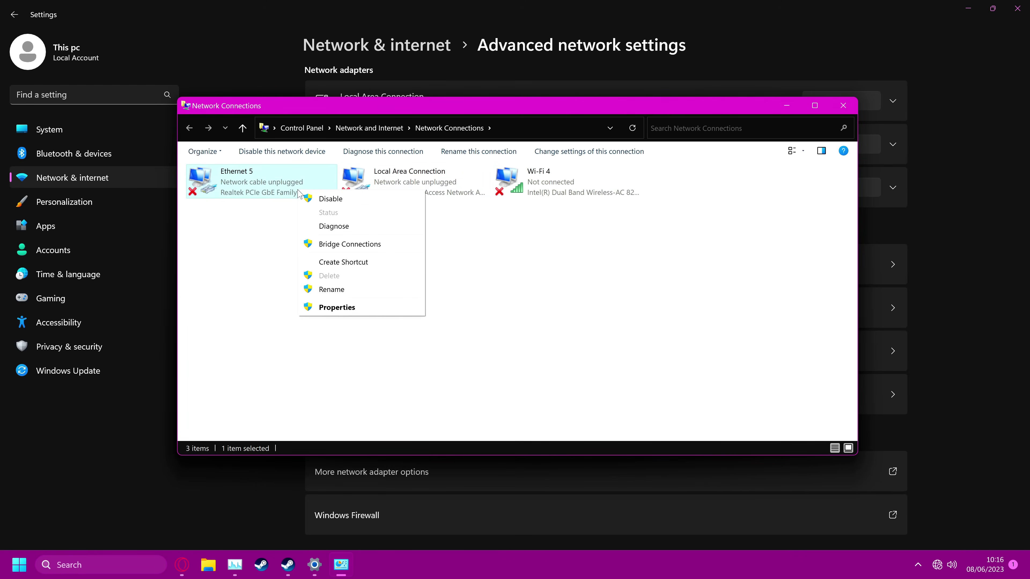
left_click(623, 265)
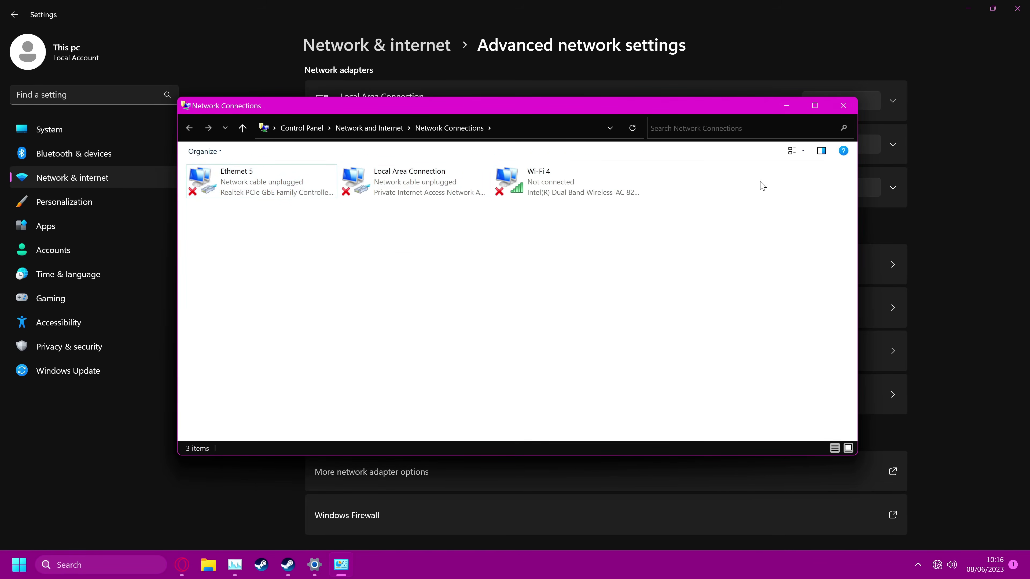
key("super+d")
left_click(19, 565)
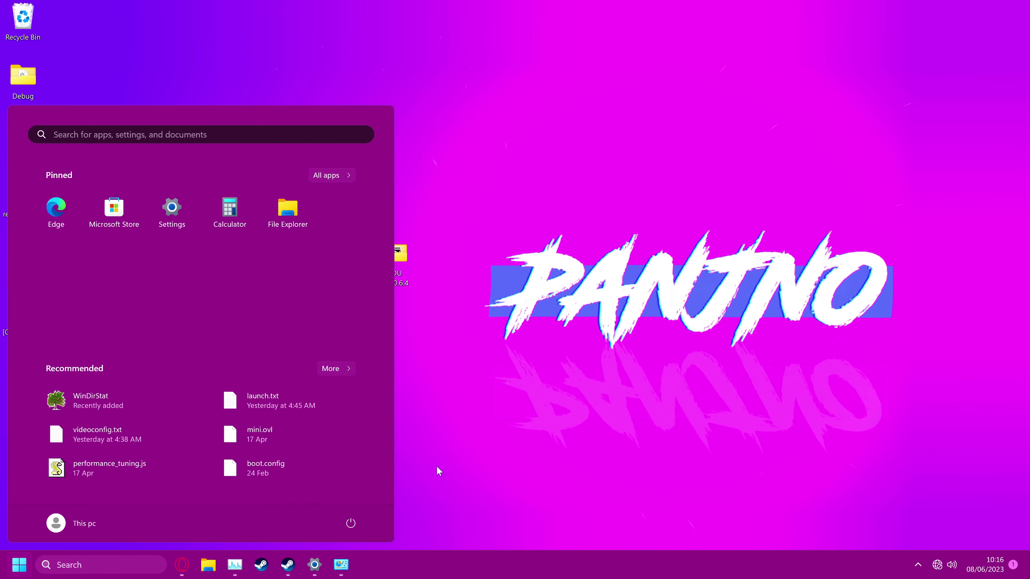
Step: Restart into recovery and go to Troubleshoot > Advanced options > Startup Settings for Safe Mode
left_click(351, 523)
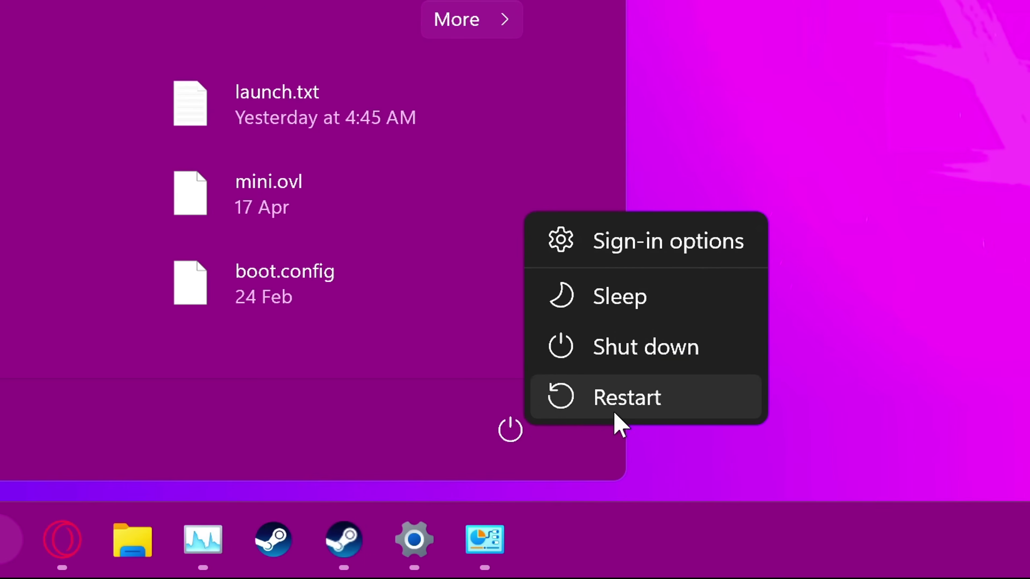
left_click(624, 405)
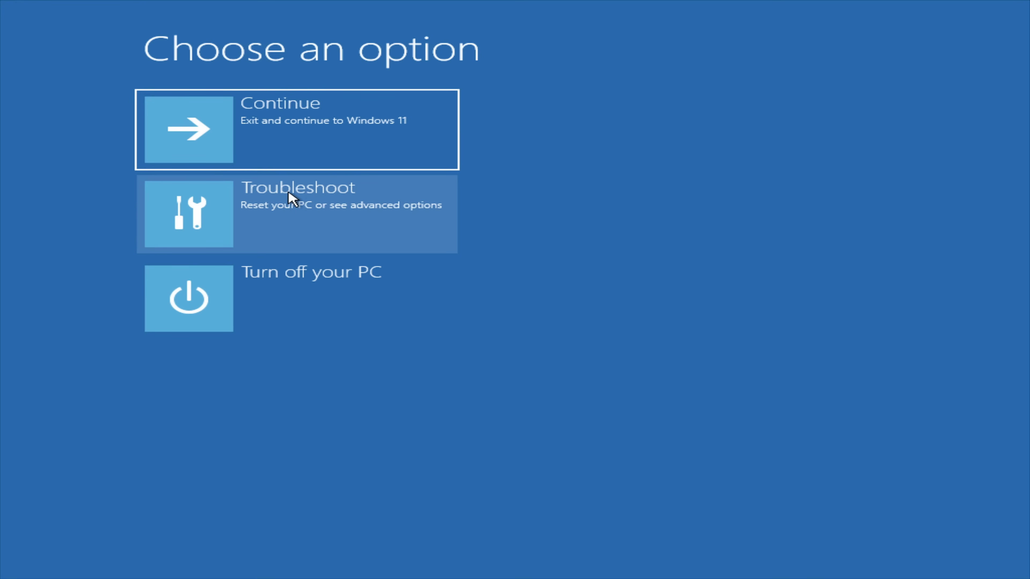
left_click(291, 218)
left_click(240, 227)
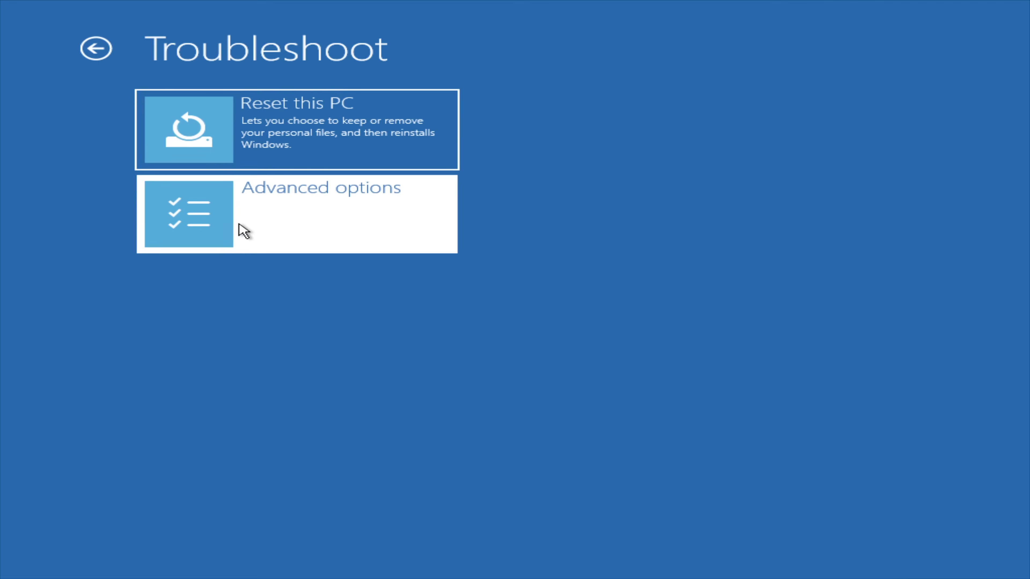
left_click(290, 218)
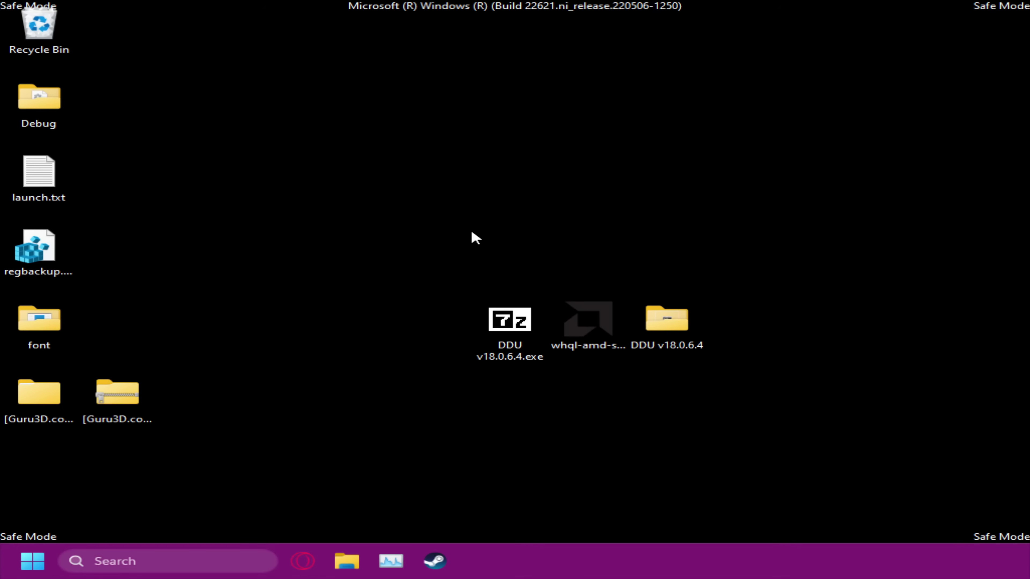
Step: Run Display Driver Uninstaller.exe from the DDU v18.0.6.4 folder as administrator
double_click(682, 321)
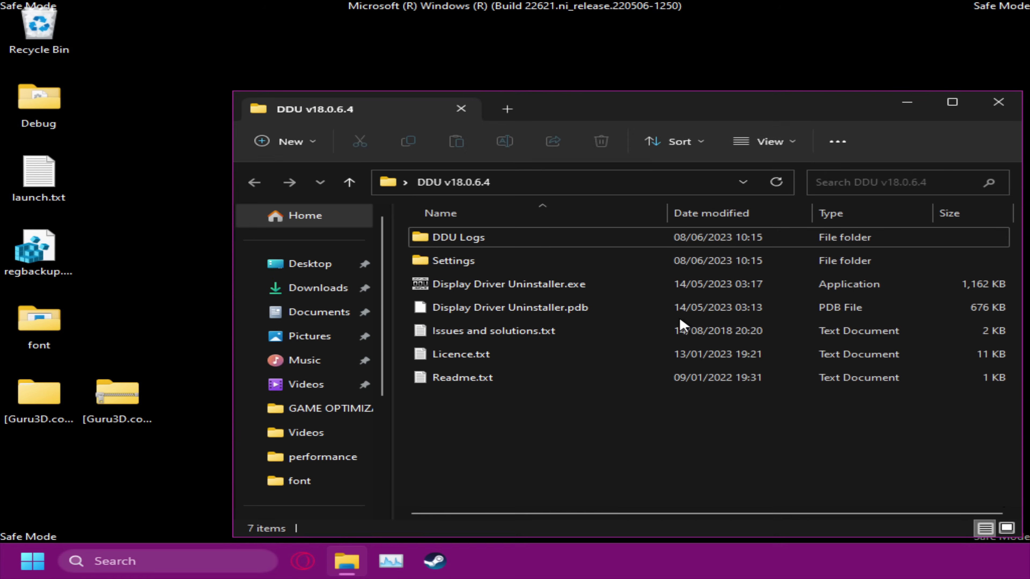
left_click(423, 289)
right_click(509, 286)
left_click(588, 298)
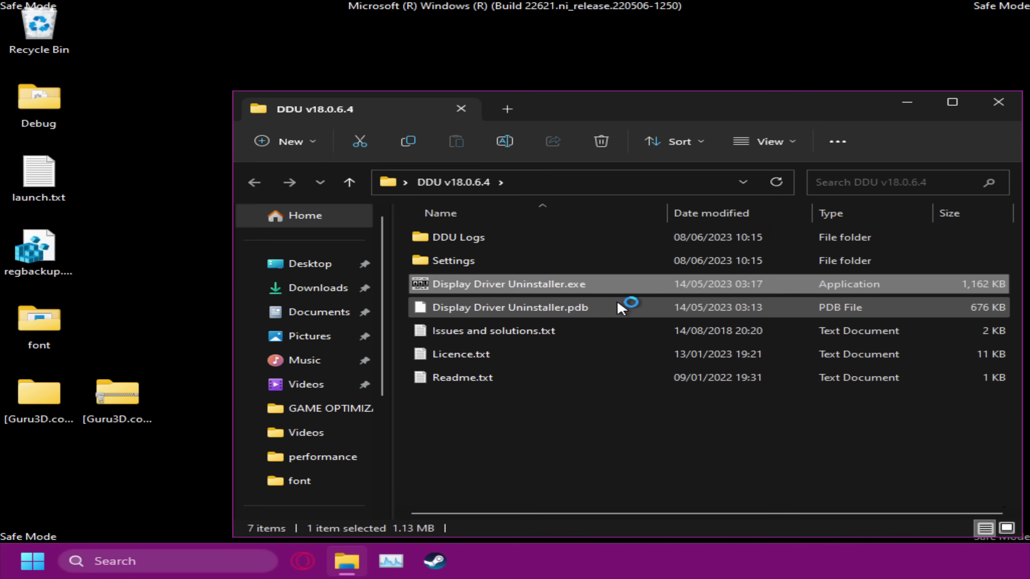
Step: Set the DDU device type to GPU and open the vendor list for NVIDIA
left_click(699, 194)
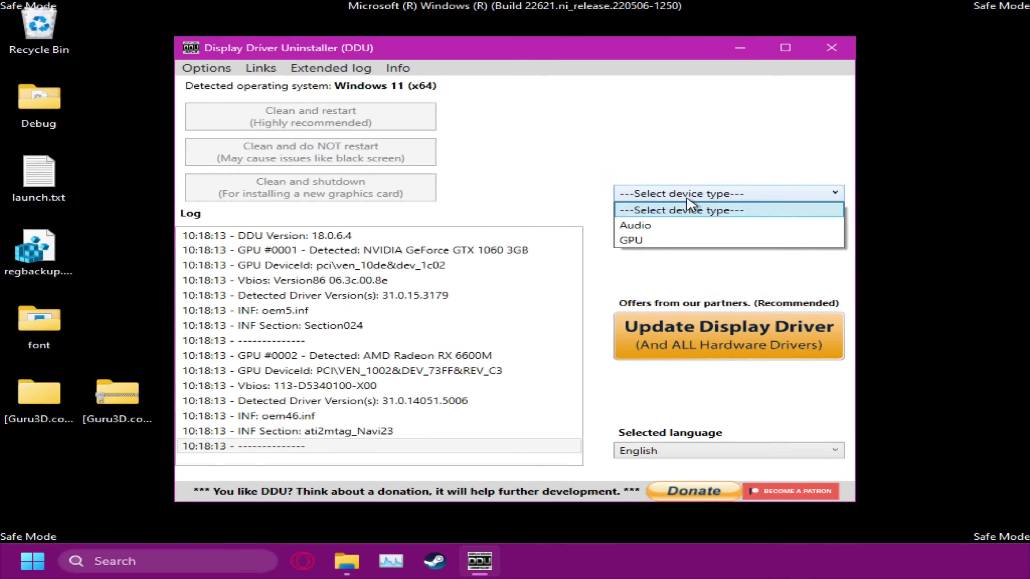
left_click(644, 239)
left_click(646, 211)
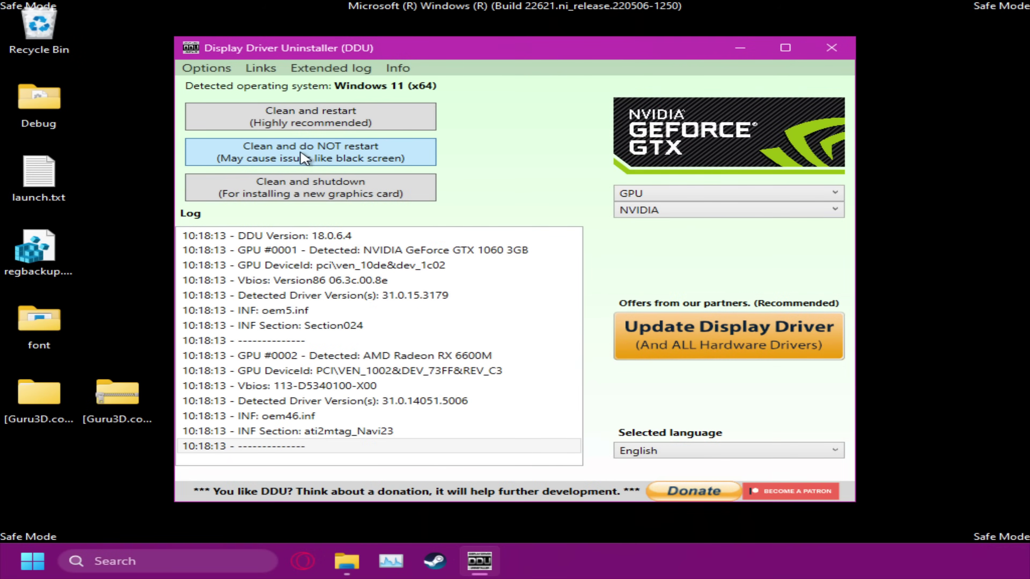
Step: Clean the NVIDIA driver without restarting, then switch the vendor to AMD and clean and restart
left_click(346, 154)
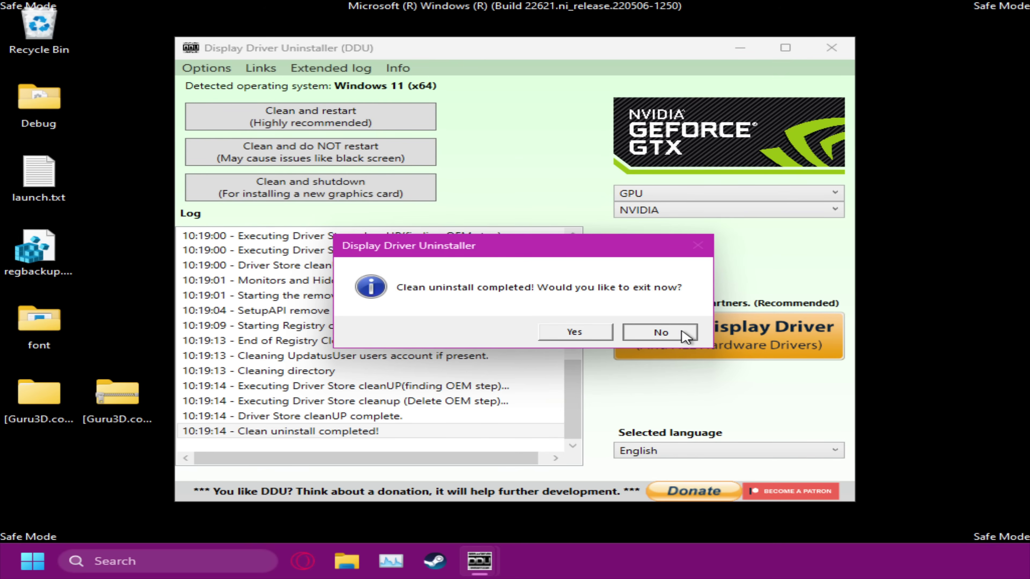
left_click(659, 333)
left_click(665, 221)
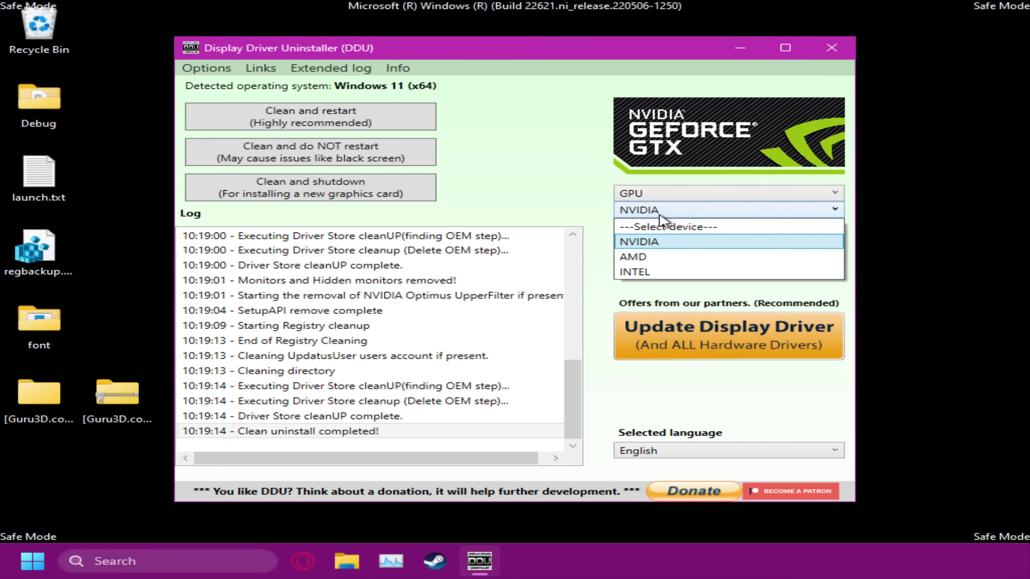
left_click(646, 258)
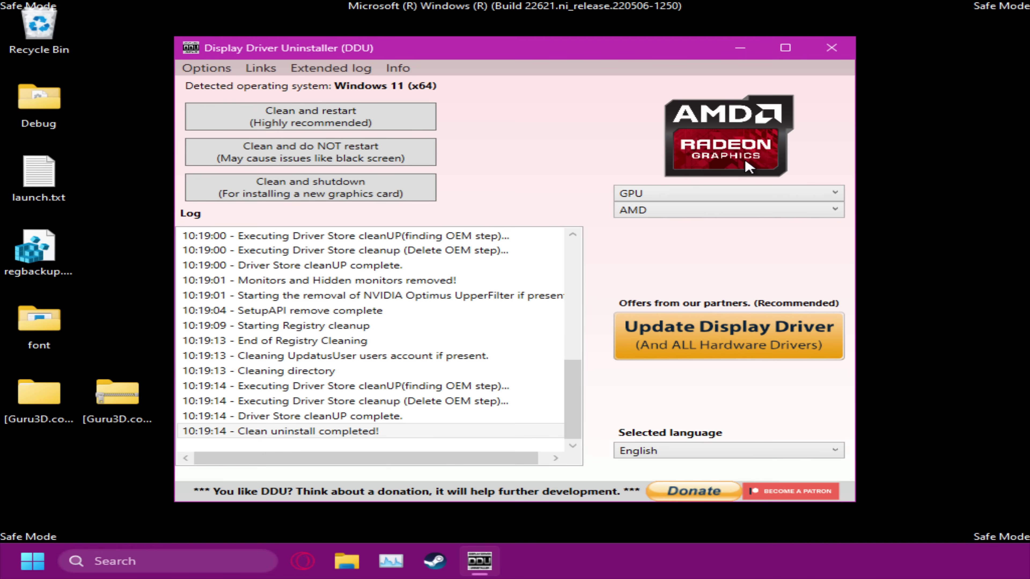
left_click(334, 129)
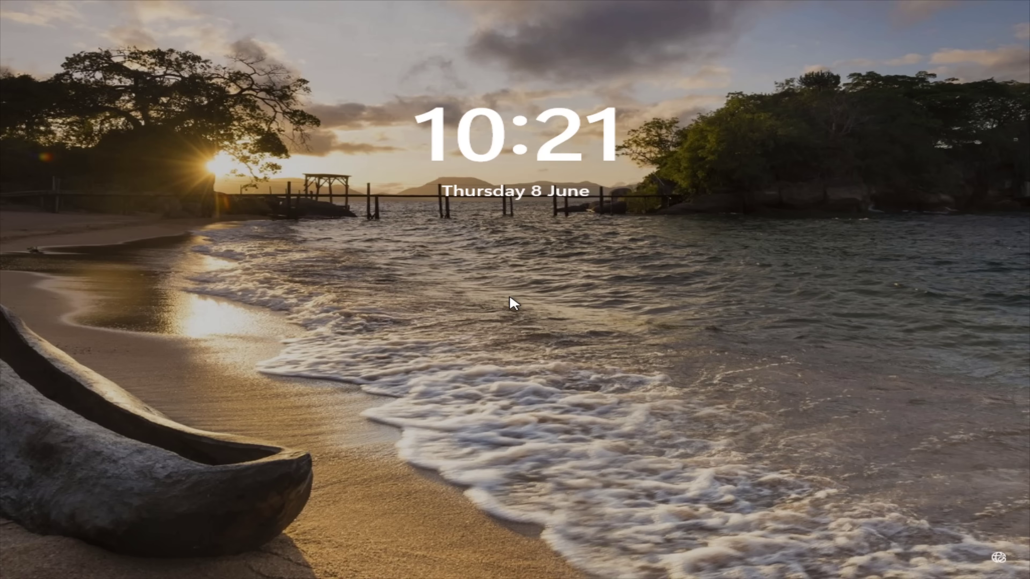
Step: Sign in and run the whql-amd Adrenalin 23.5.2 package, allowing it past the warnings and extracting it
left_click(512, 303)
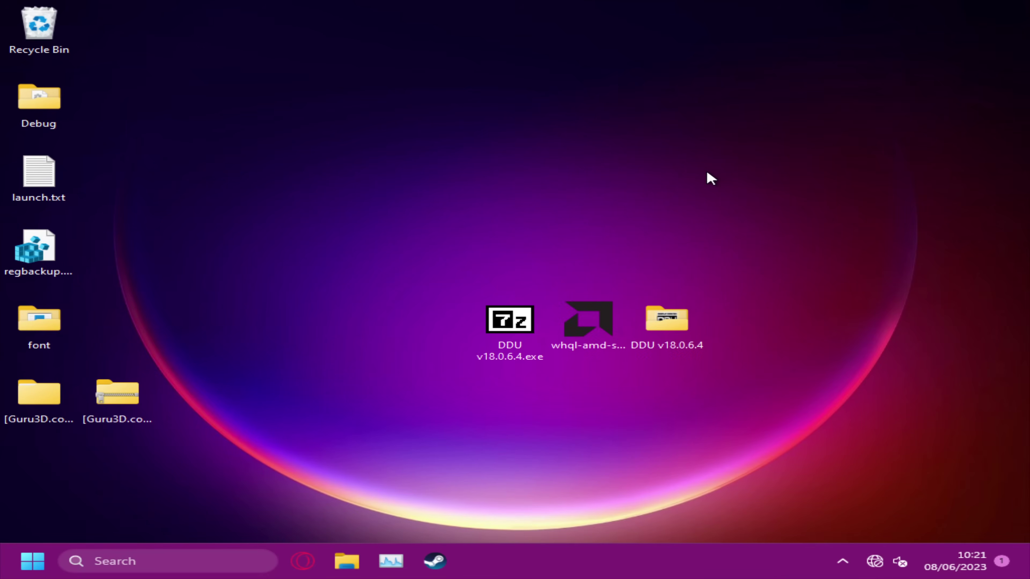
double_click(601, 315)
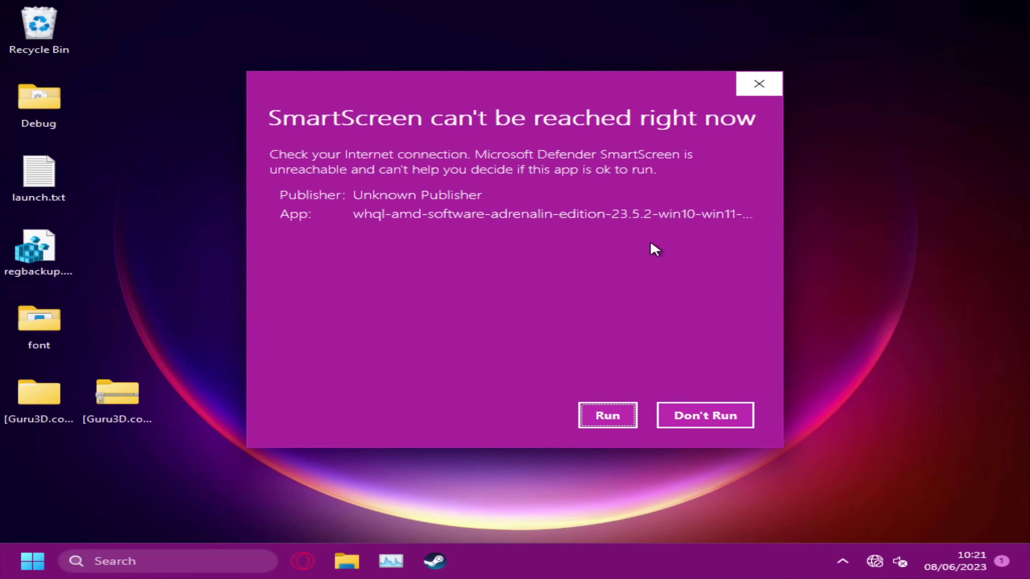
left_click(607, 413)
left_click(413, 408)
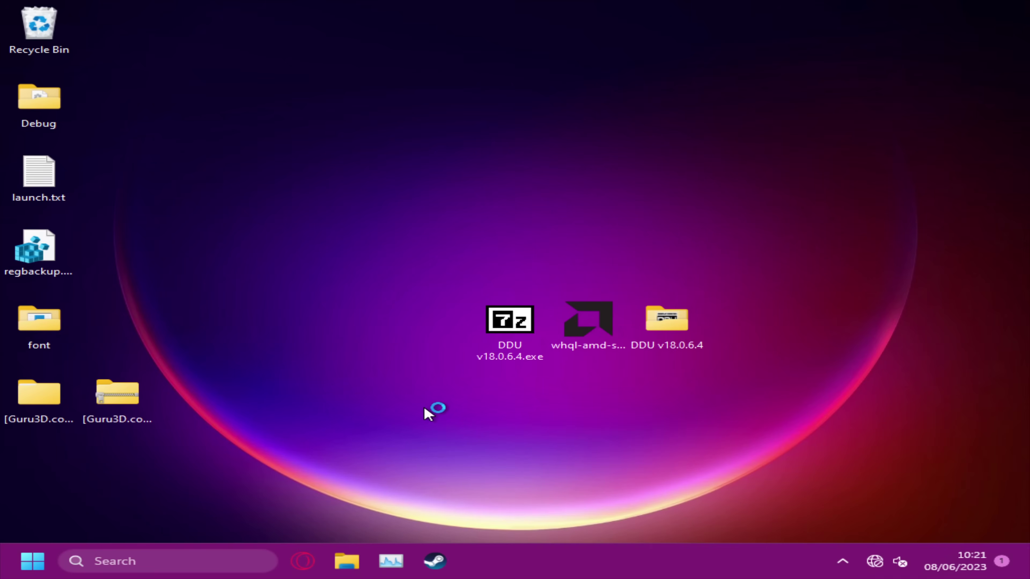
left_click(671, 366)
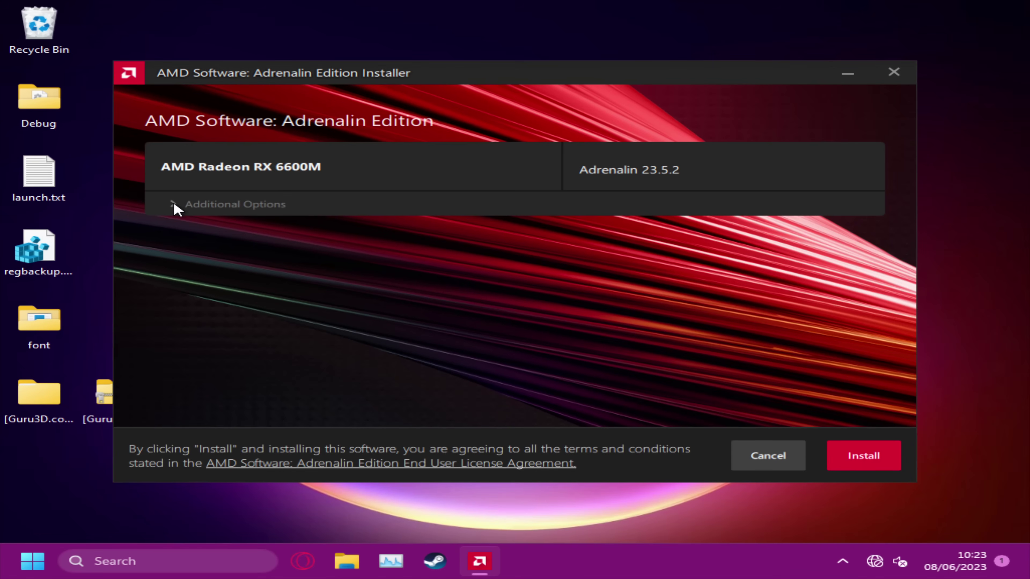
Step: Expand Additional Options and review the Full/Minimal/Driver Only install types, leaving Full Install selected
left_click(174, 205)
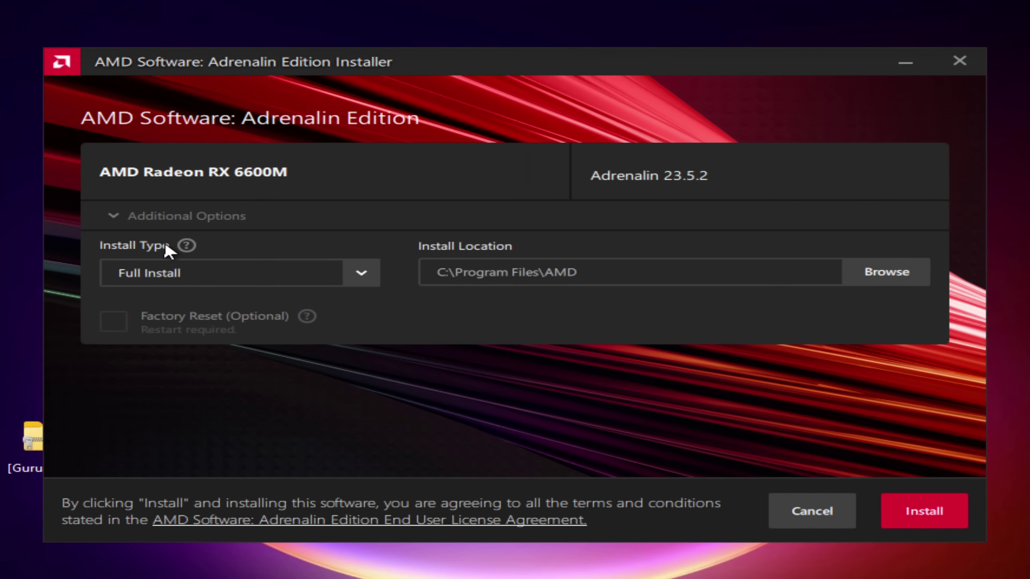
left_click(361, 272)
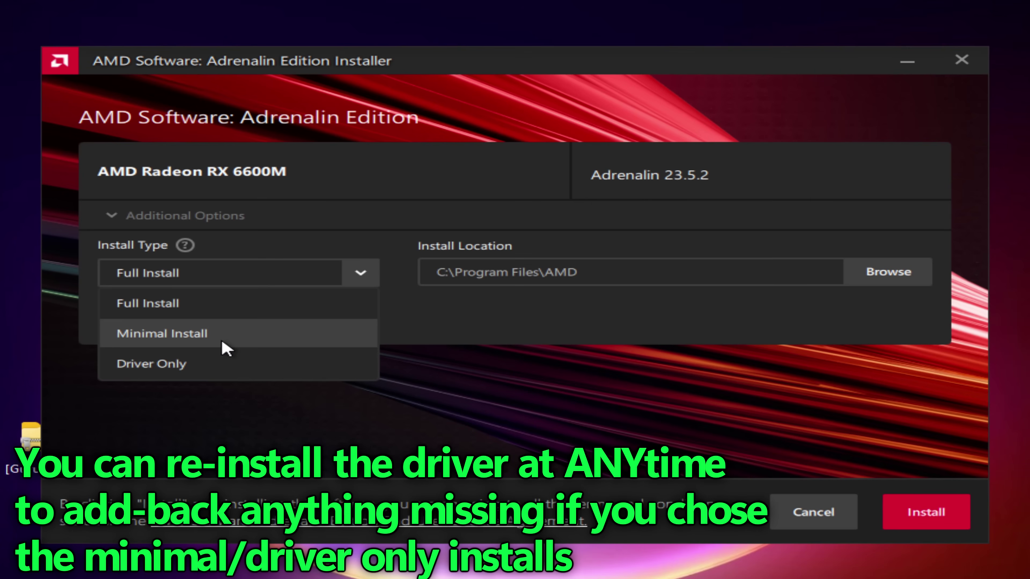
key("Escape")
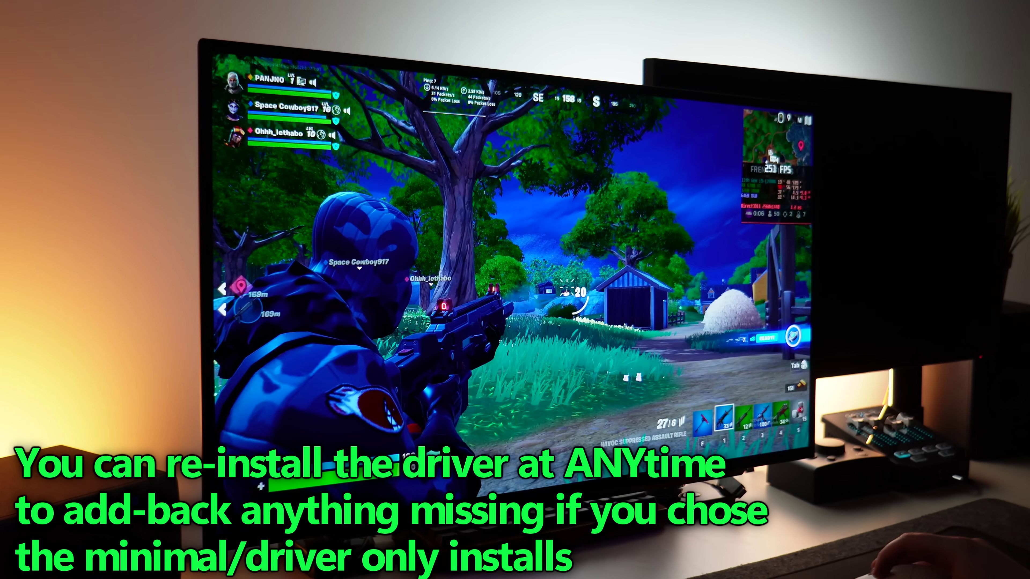
left_click(568, 287)
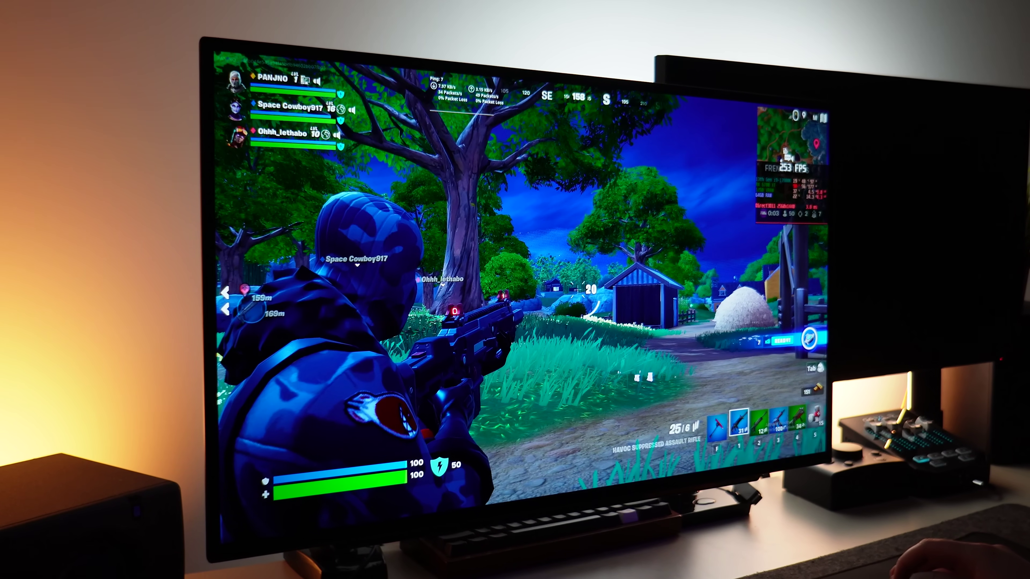
left_click(581, 291)
key("w")
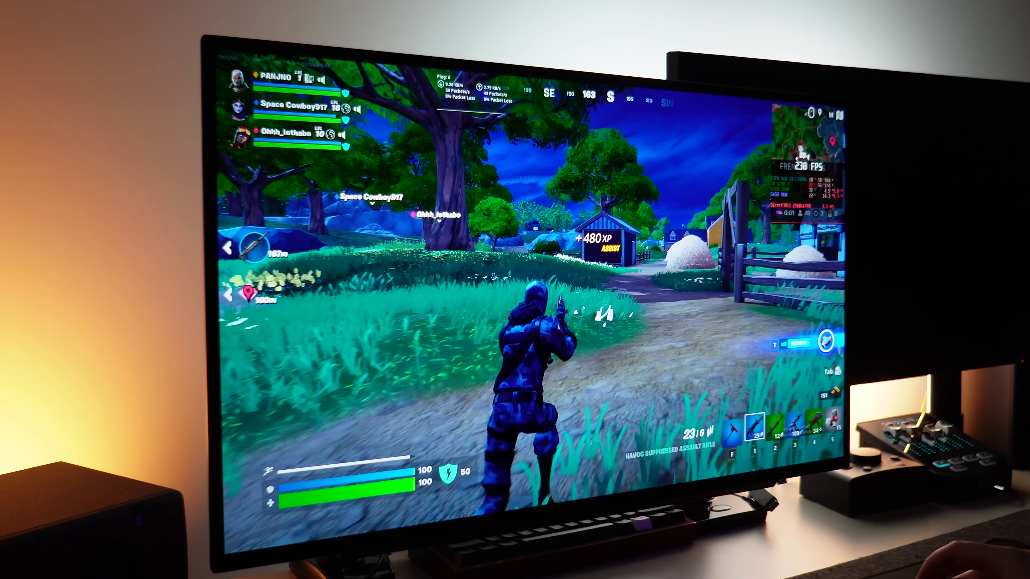
key("r")
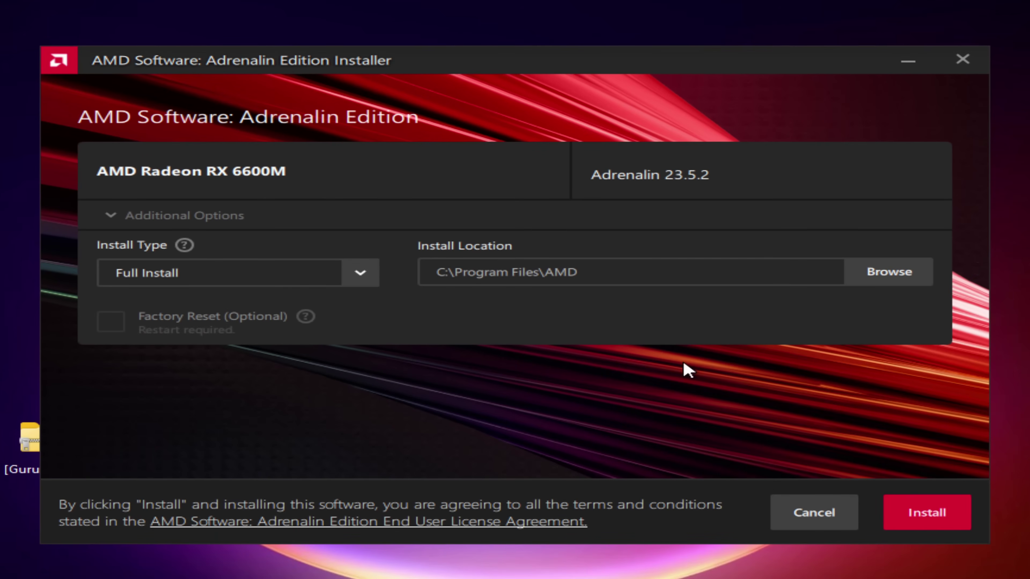
Step: Start the Adrenalin 23.5.2 Full Install, then open Network & internet settings from the tray
left_click(930, 514)
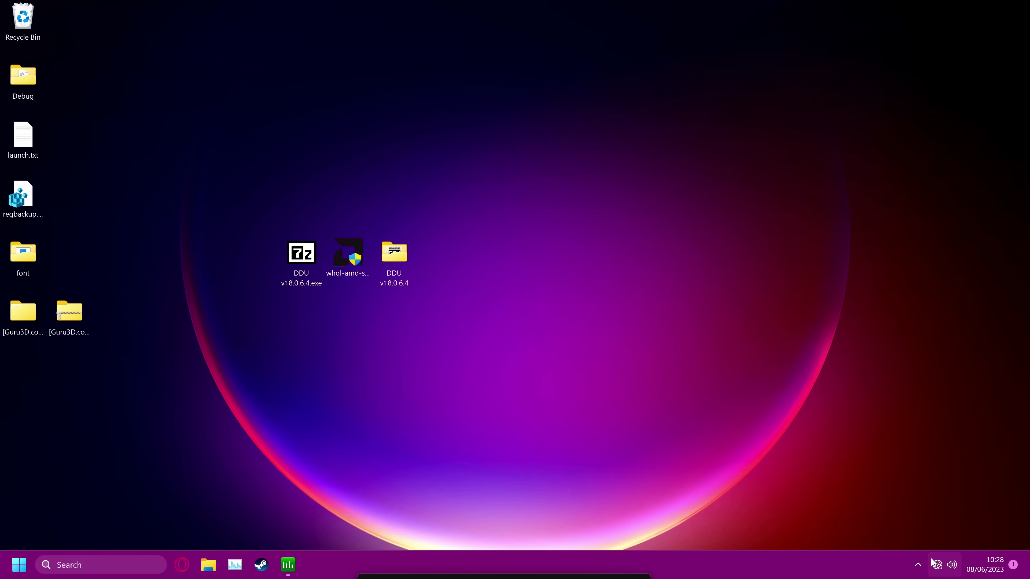
right_click(937, 565)
left_click(933, 529)
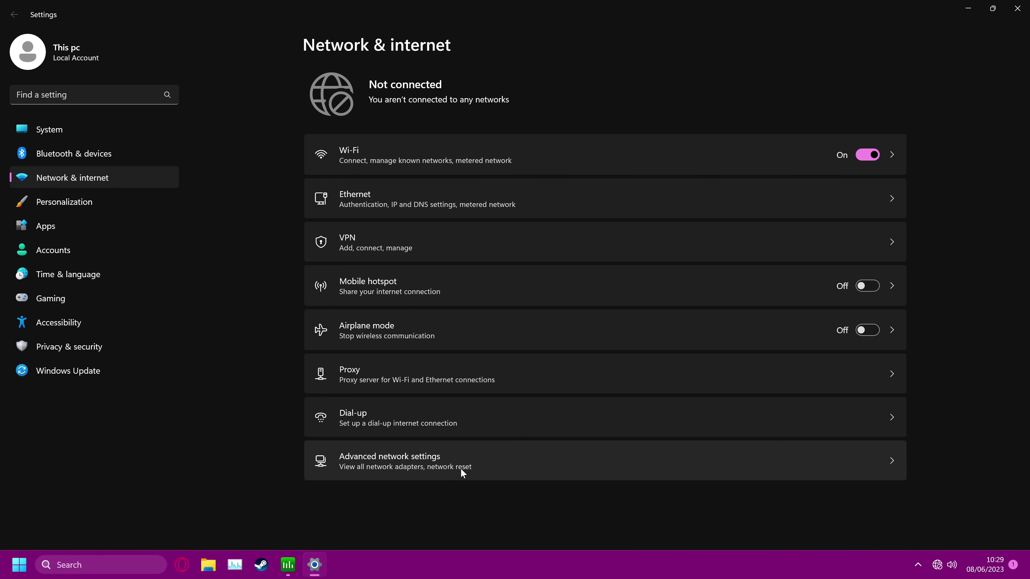
Step: Check the Ethernet 5 adapter in Network Connections, then launch AMD Software: Adrenalin Edition
left_click(456, 517)
left_click(456, 490)
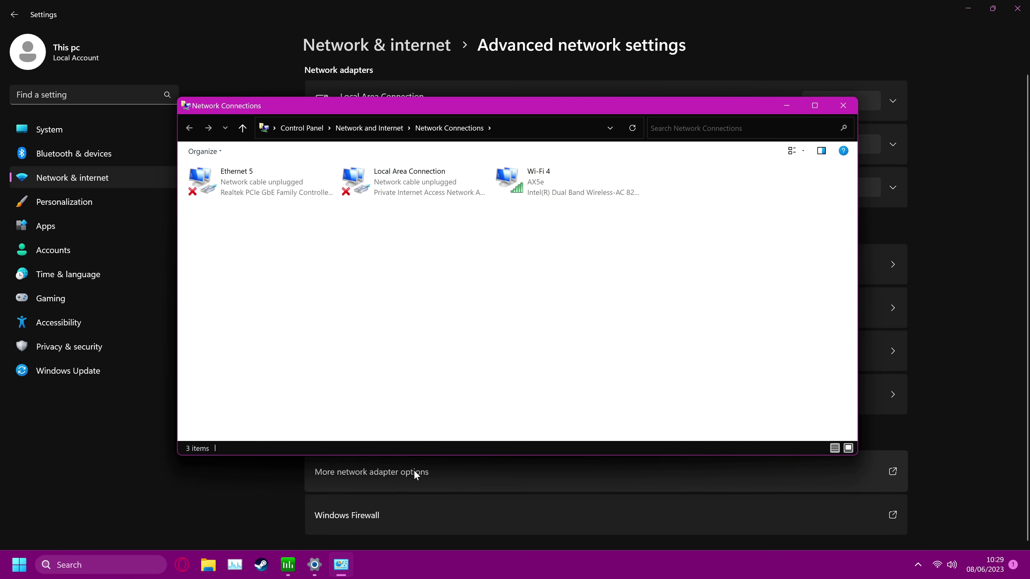
right_click(273, 195)
left_click(556, 275)
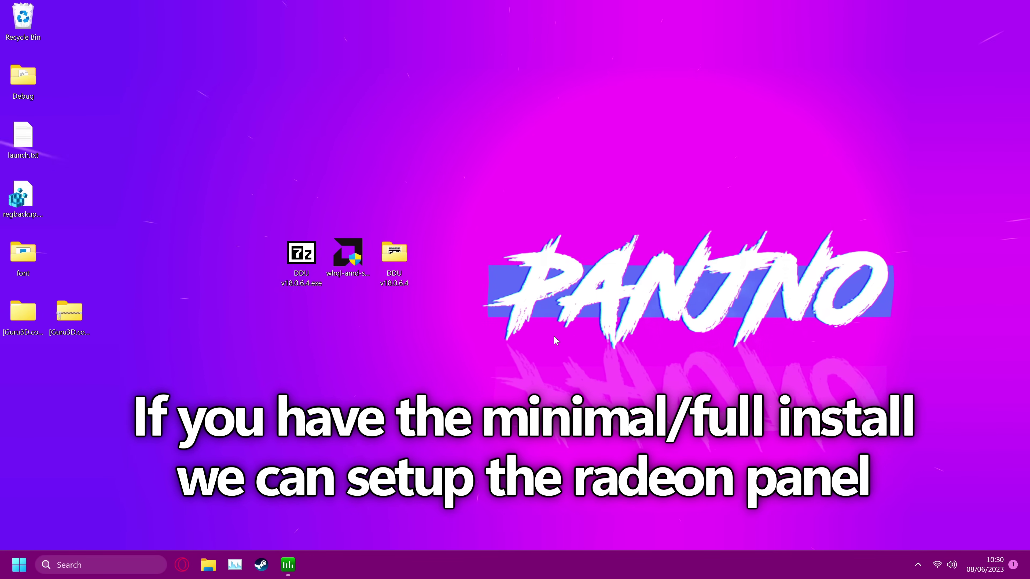
right_click(530, 339)
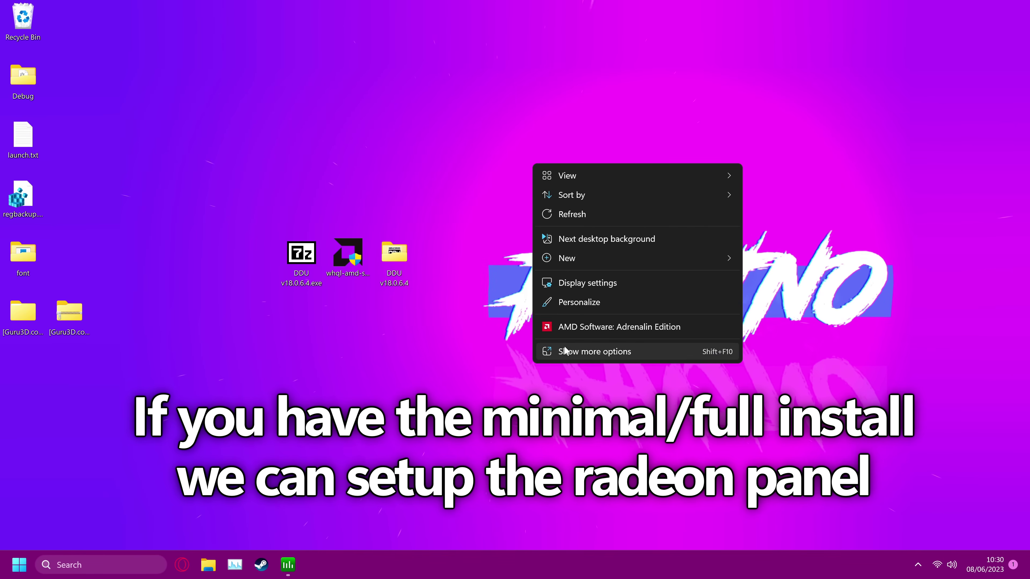
left_click(591, 327)
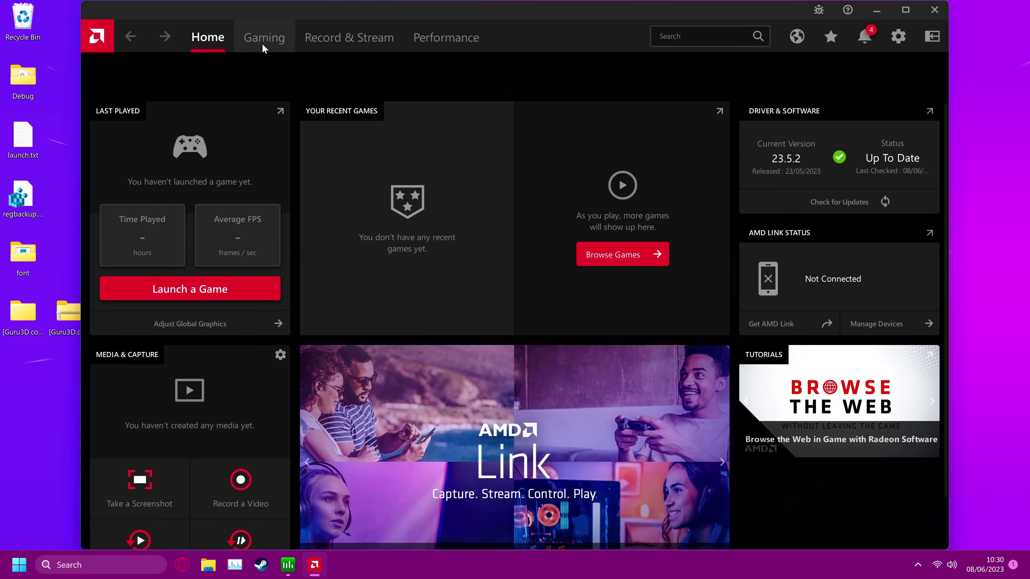
Step: In the global Graphics settings, enable Radeon Super Resolution and Anti-Lag
left_click(263, 43)
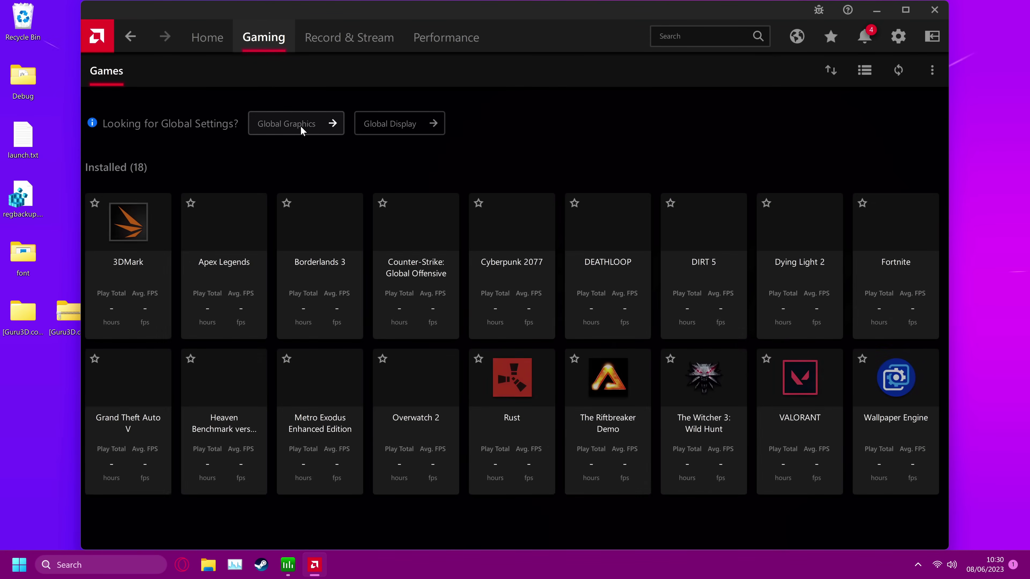
left_click(298, 125)
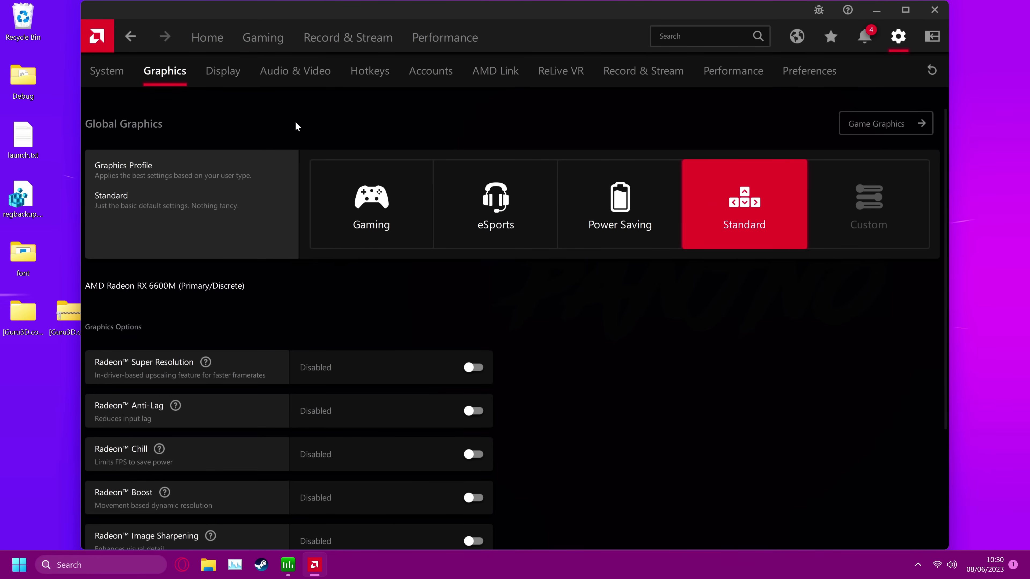
scroll(339, 142, "down", 1)
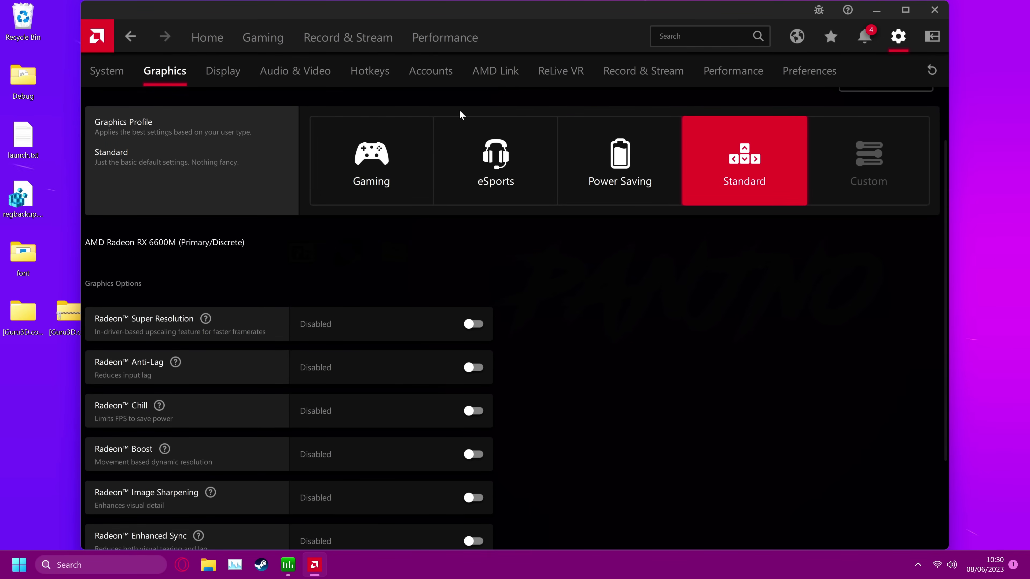
left_click(507, 158)
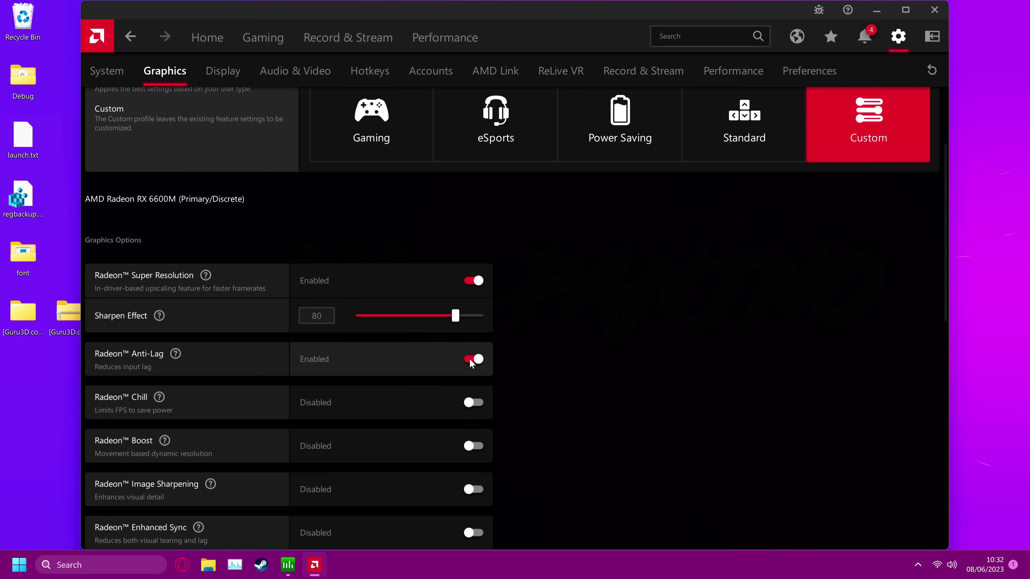
Step: Toggle Frame rate target control on and back off, then go to the Display settings
scroll(470, 362, "down", 5)
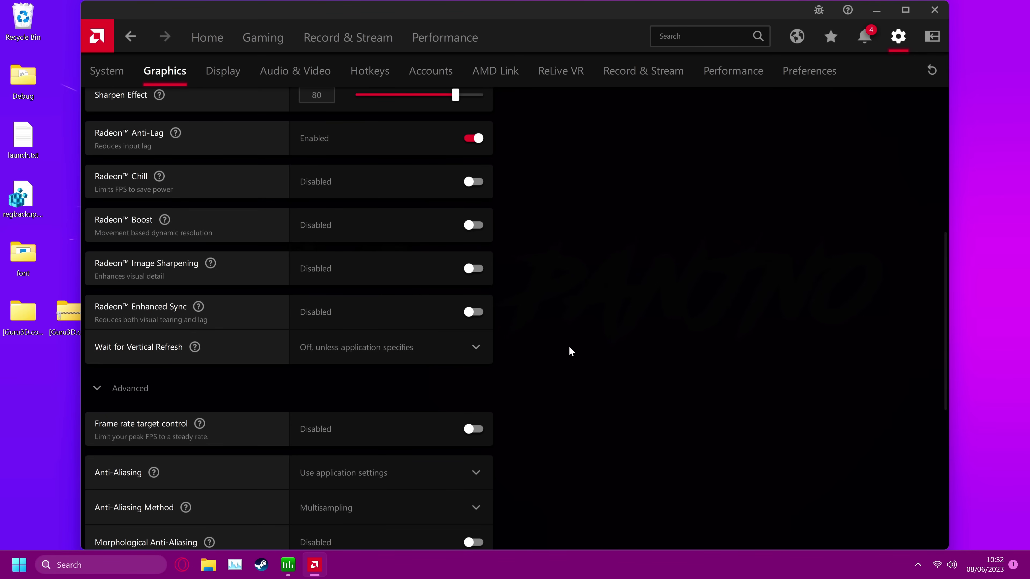
scroll(479, 365, "down", 1)
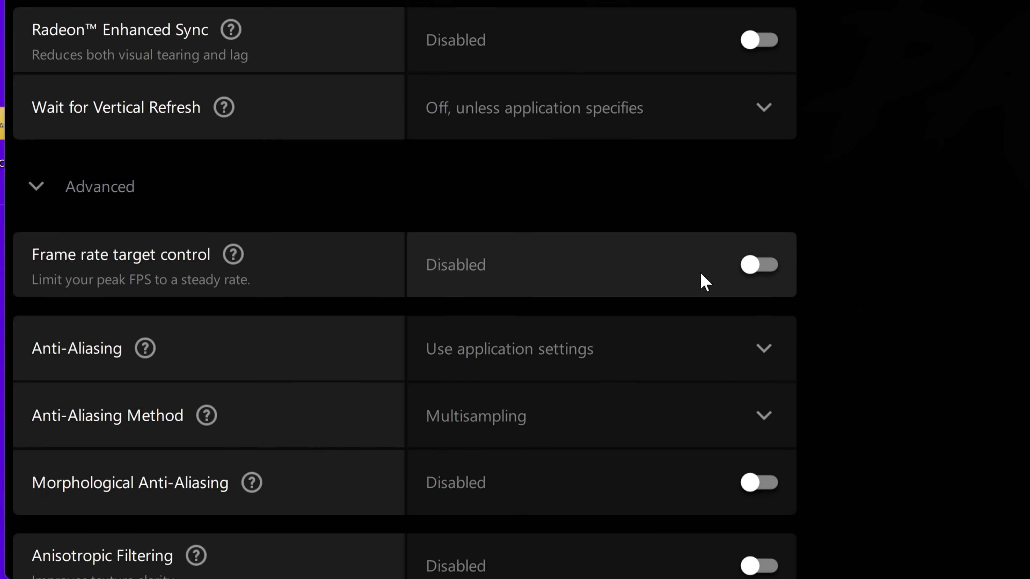
left_click(710, 274)
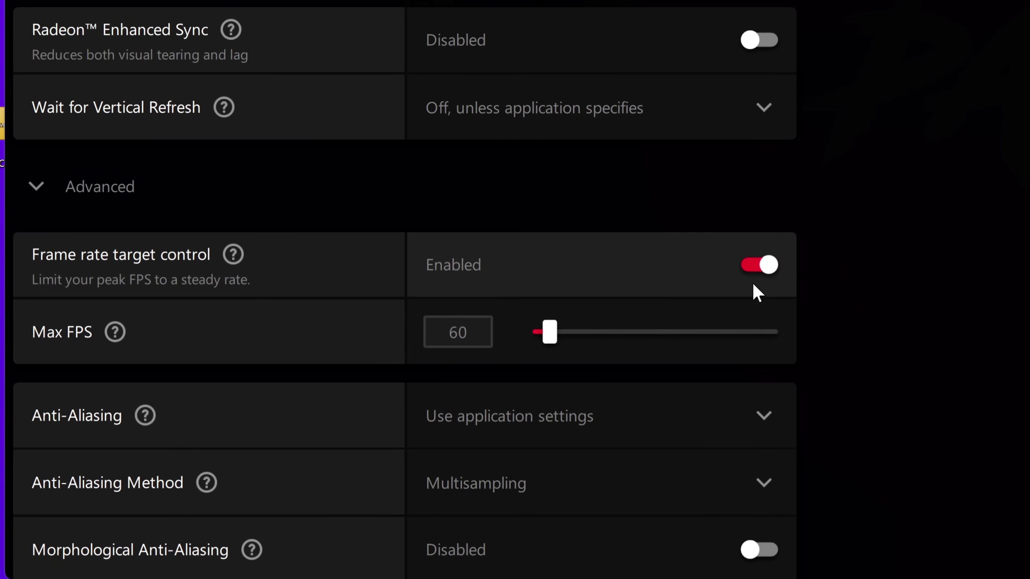
left_click(757, 282)
left_click(222, 73)
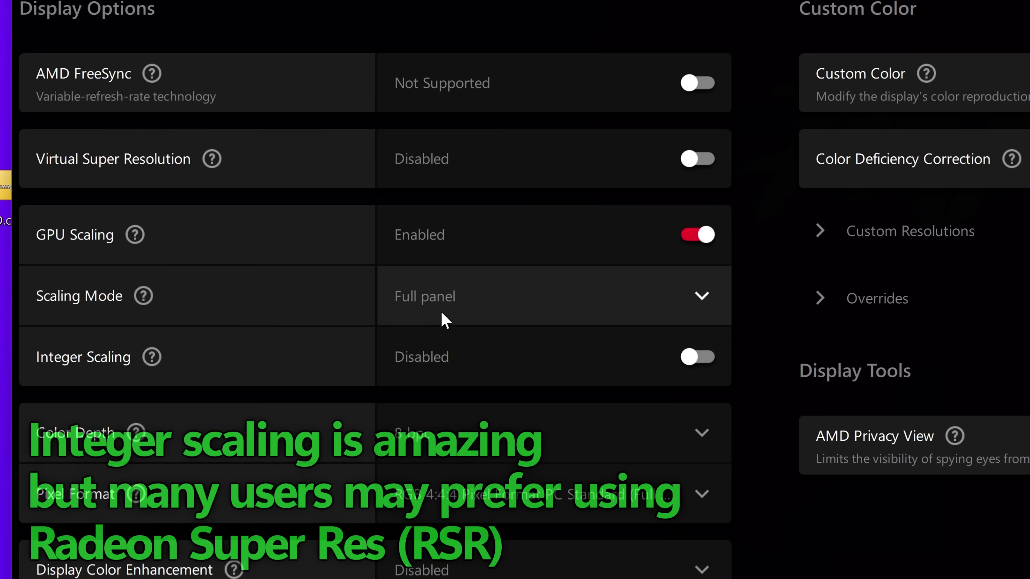
Step: Set GPU Scaling Mode to Full panel and answer the Integer Scaling prompt
left_click(328, 386)
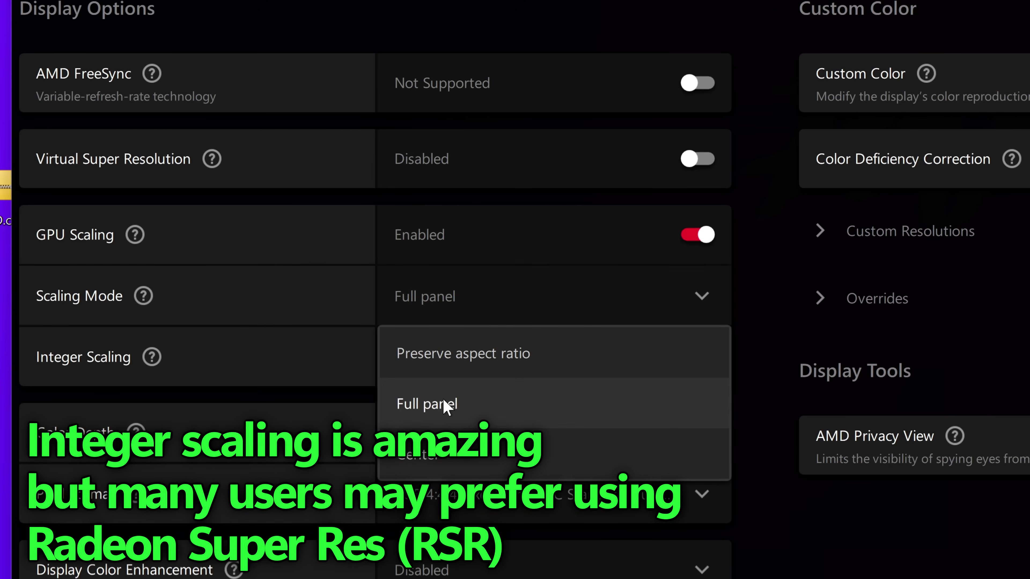
left_click(327, 438)
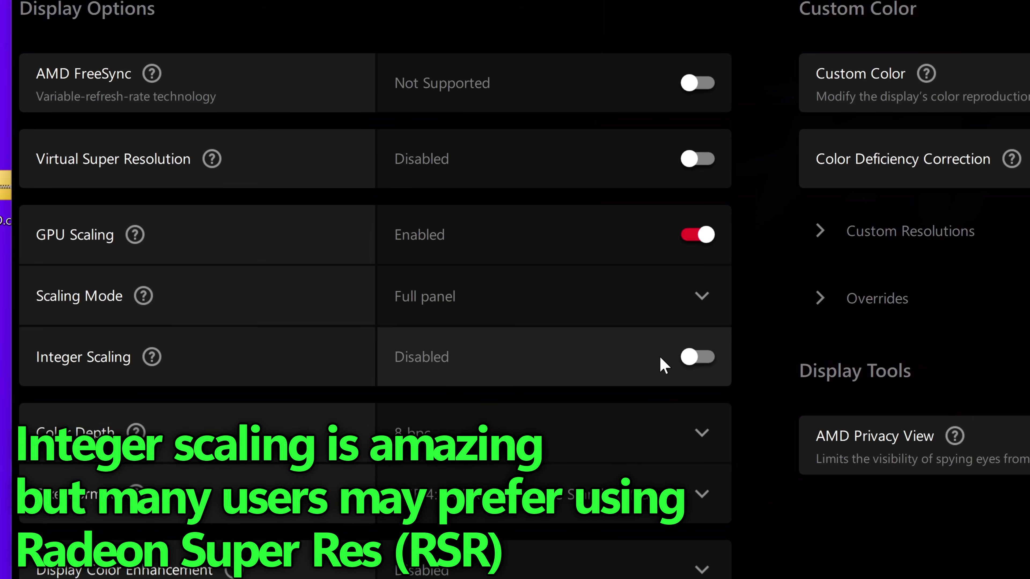
left_click(692, 359)
left_click(832, 239)
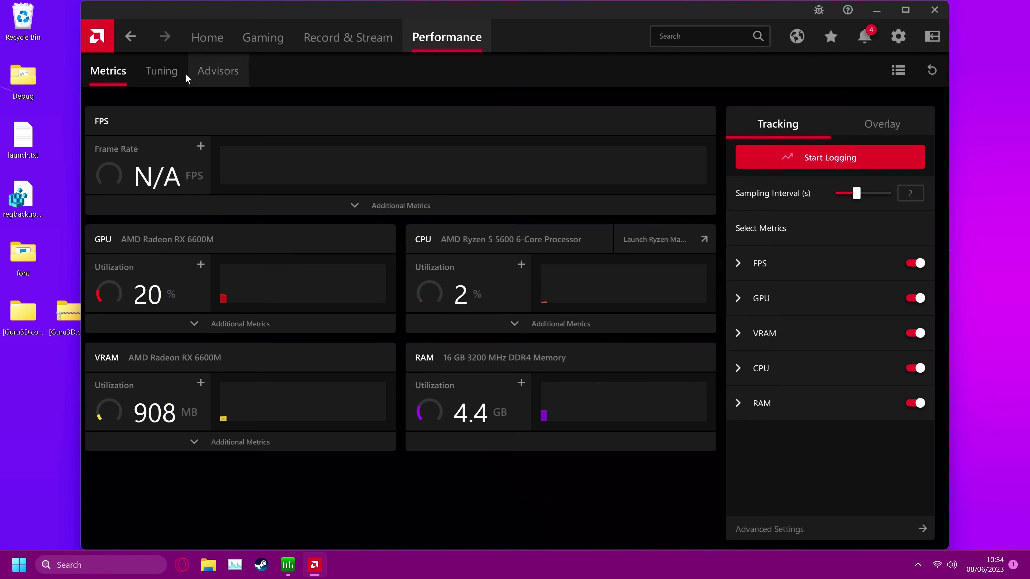
Step: Open the Performance Tuning page showing the CPU and GPU tuning controls
left_click(176, 73)
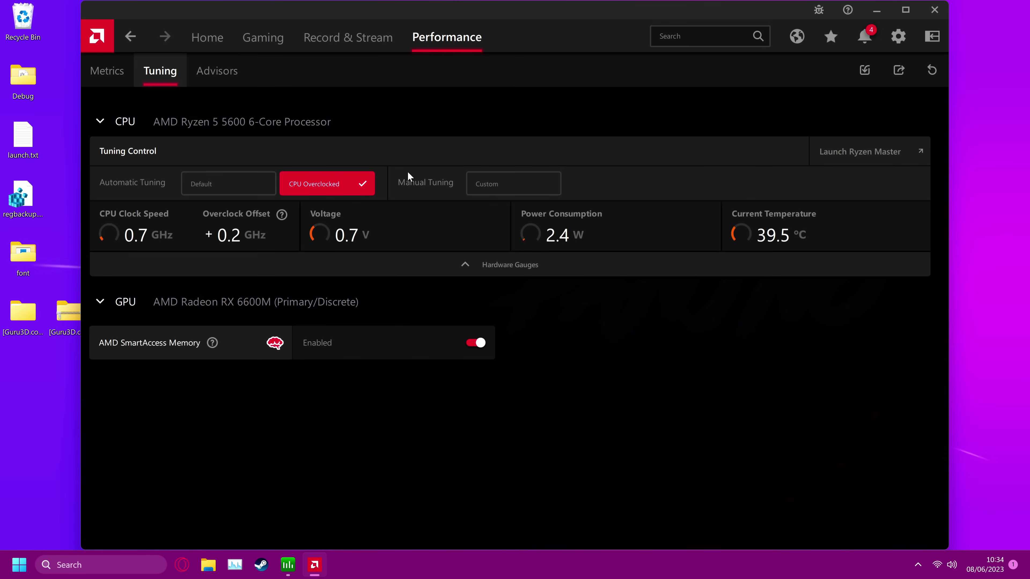
Step: Minimize AMD Software: Adrenalin Edition to show the Windows desktop
left_click(875, 17)
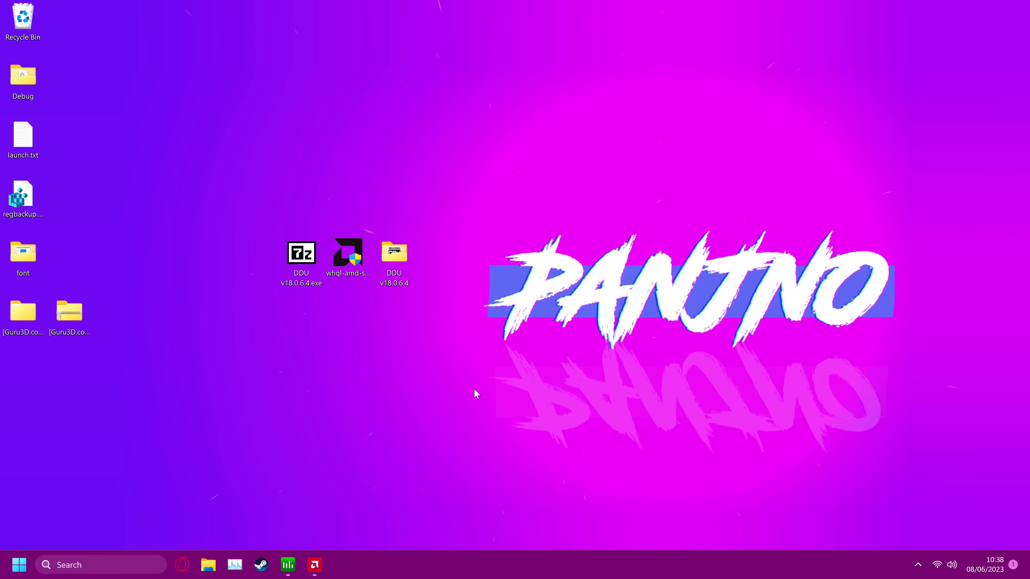
right_click(513, 404)
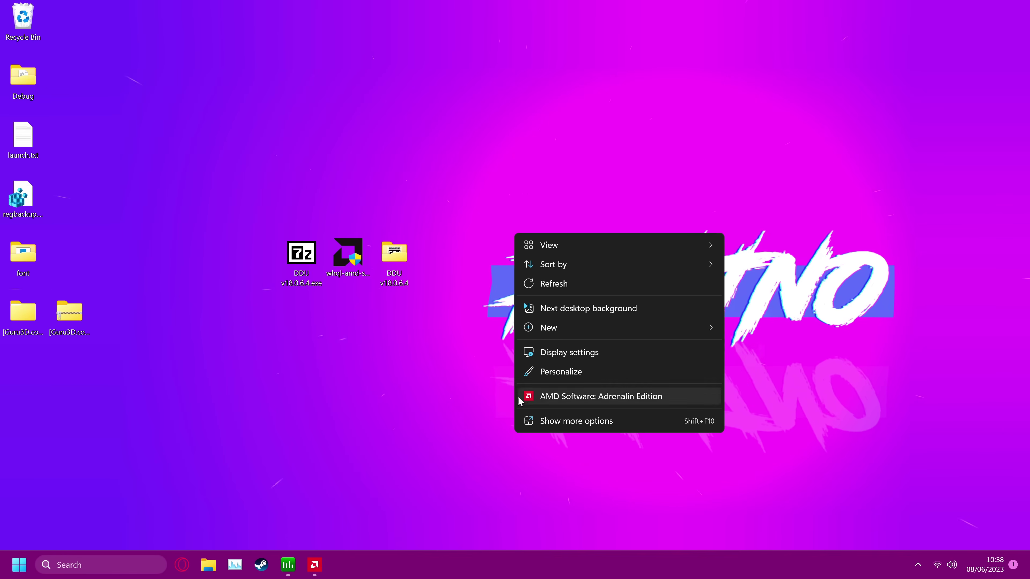
left_click(556, 351)
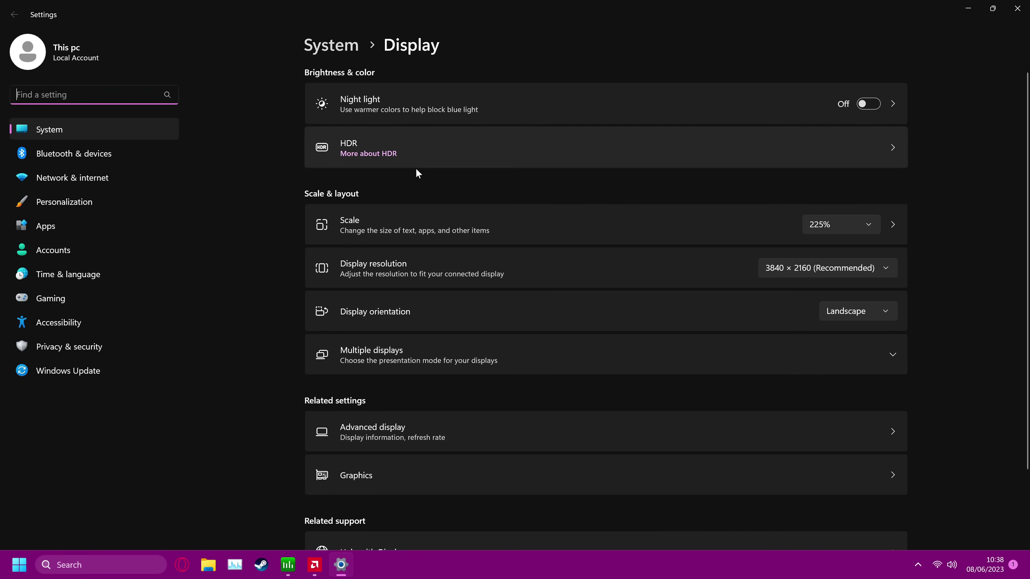
left_click(397, 434)
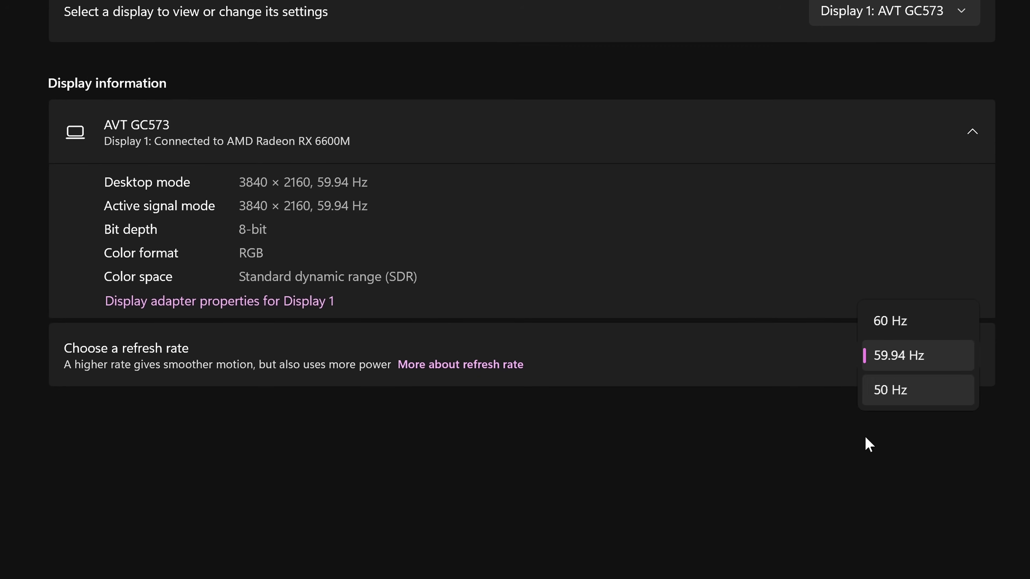
left_click(855, 355)
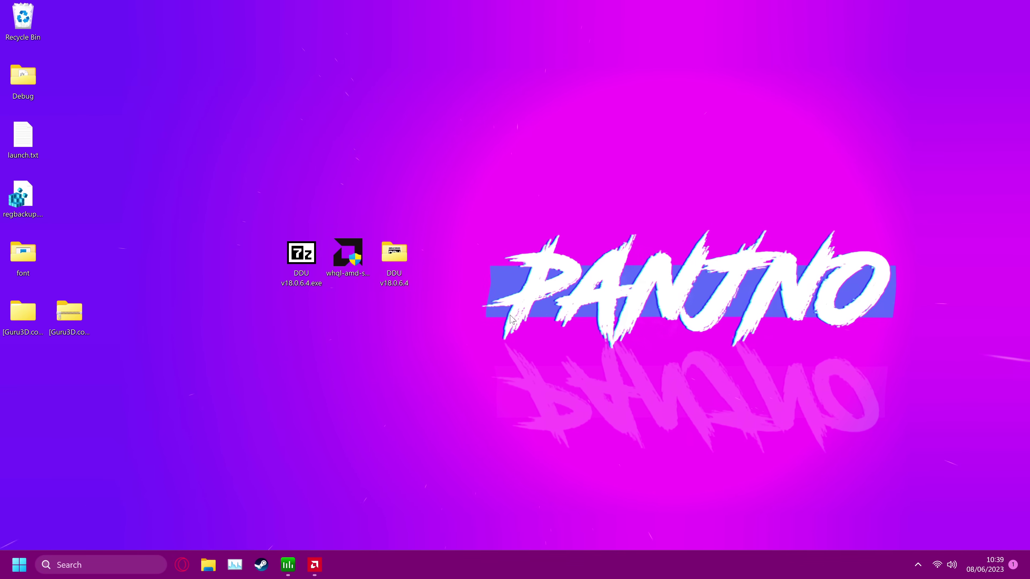
left_click(18, 566)
type("gpu settings")
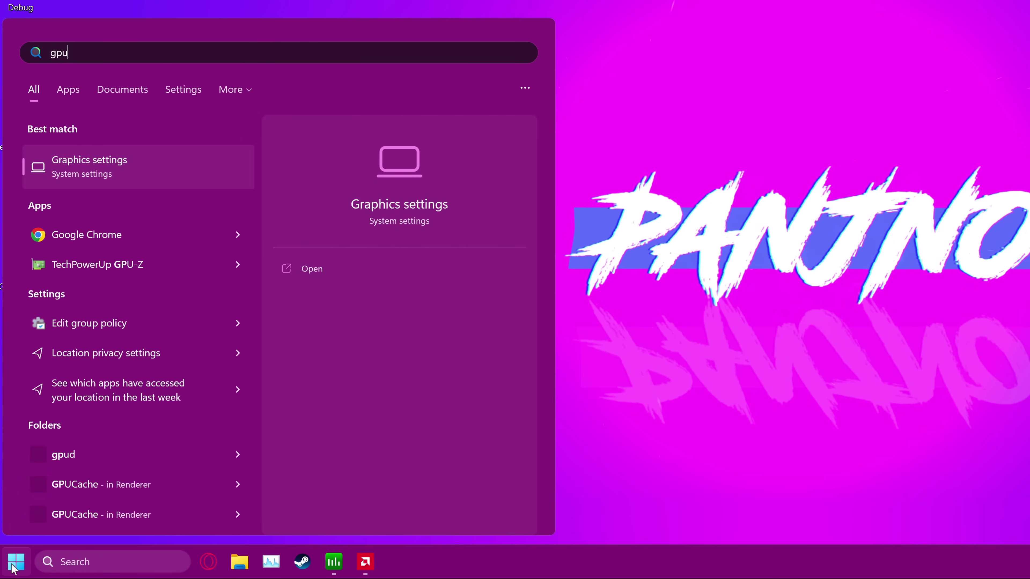
left_click(138, 166)
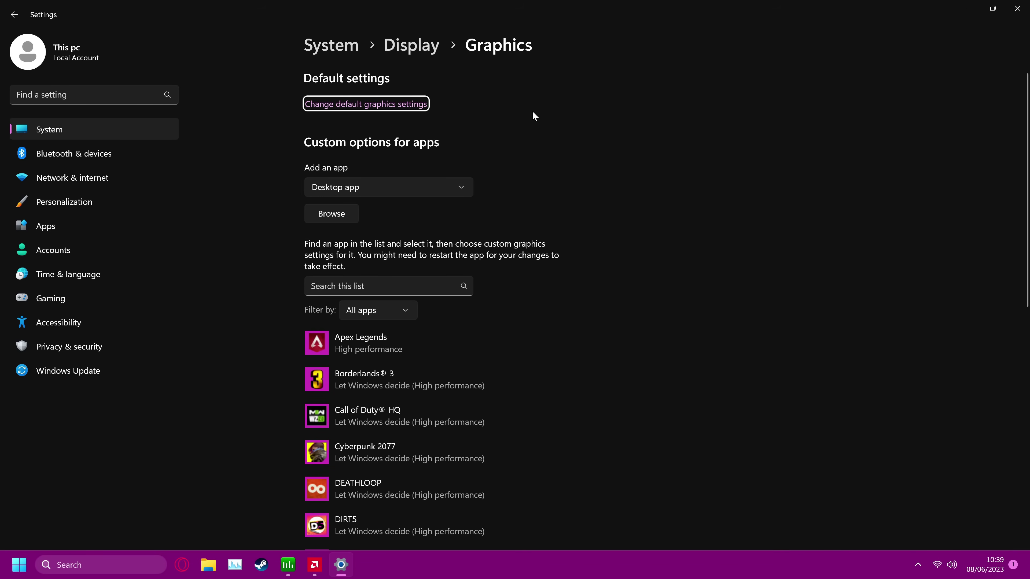
left_click(349, 106)
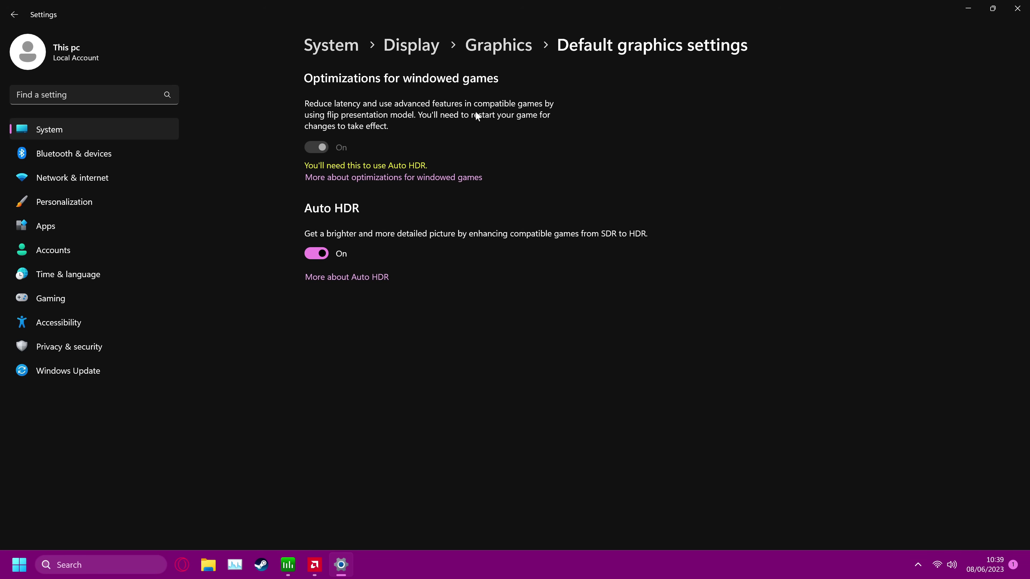
left_click(1017, 8)
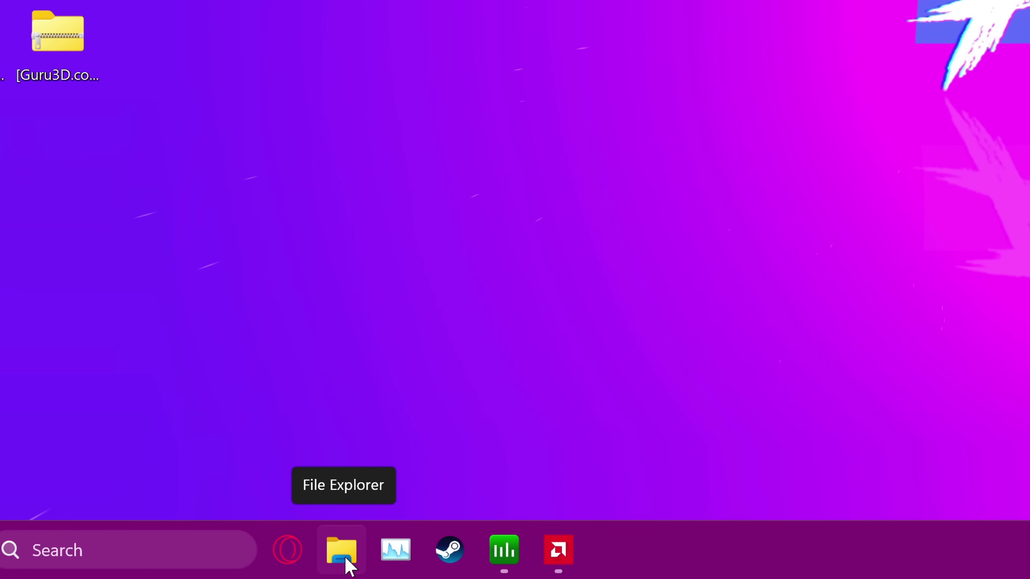
left_click(211, 564)
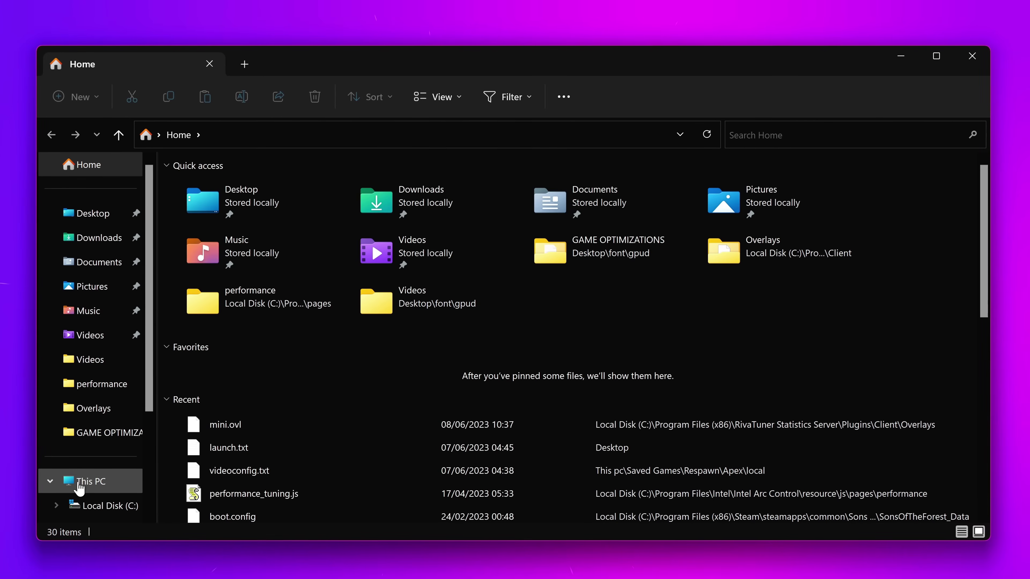
left_click(80, 486)
double_click(232, 202)
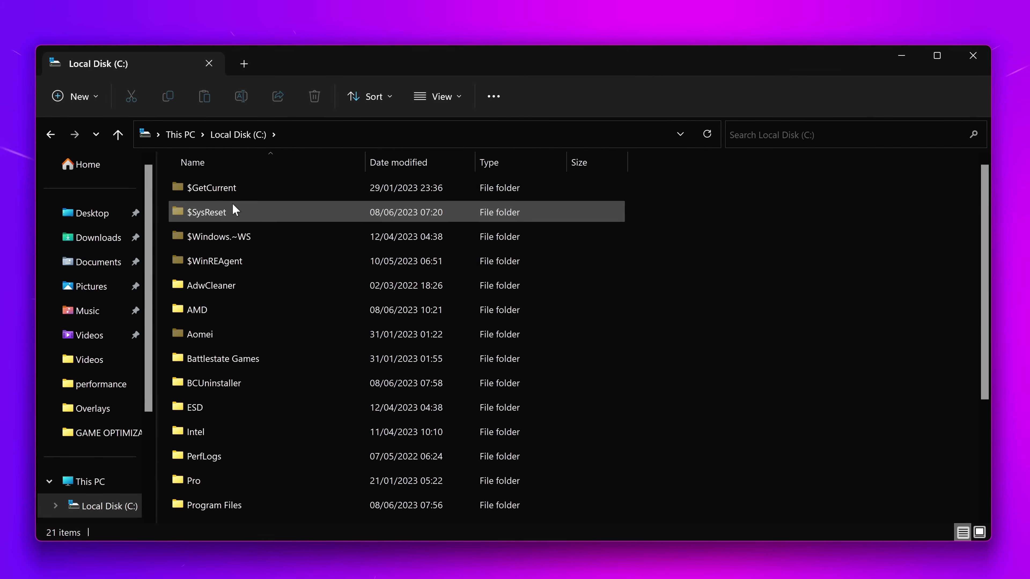
double_click(199, 304)
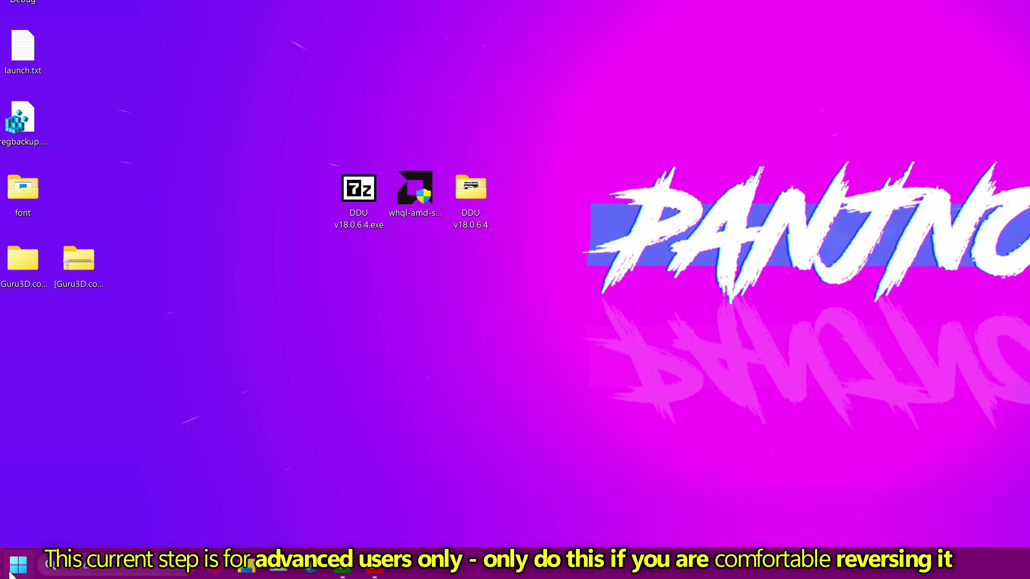
Step: Open Device Manager and disable AMD Link Controller Emulation
left_click(9, 572)
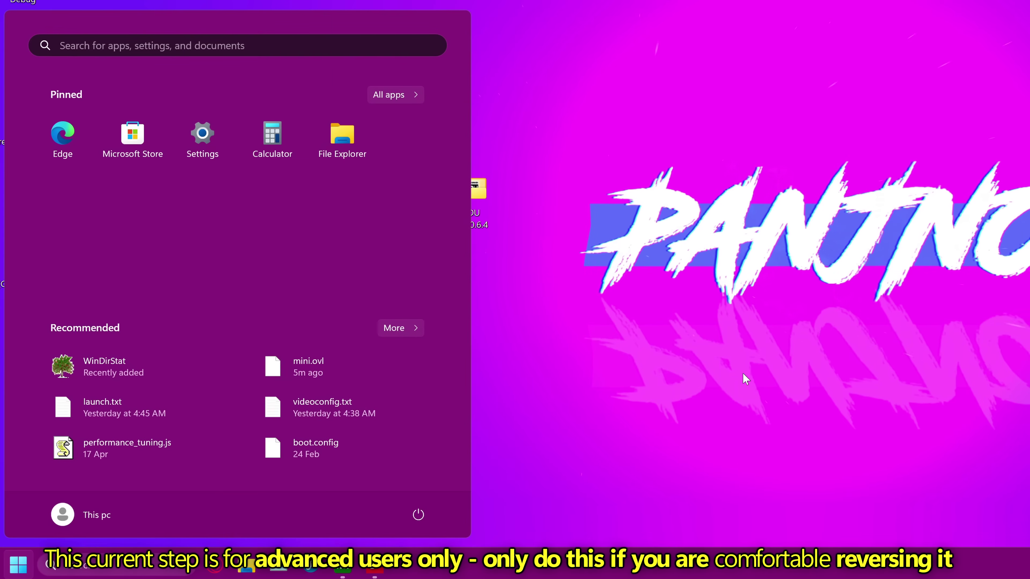
type("device manager")
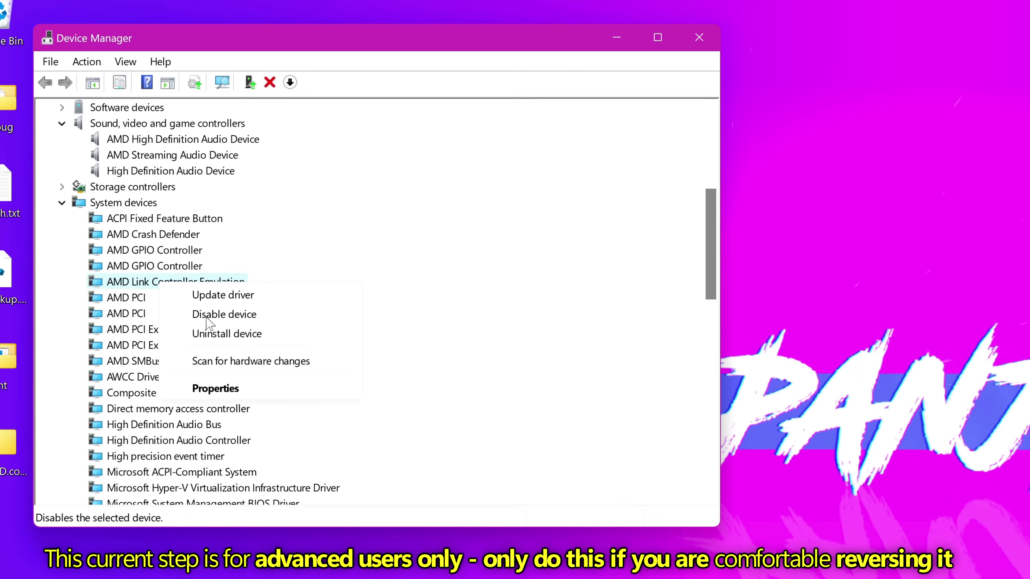
left_click(219, 314)
left_click(732, 421)
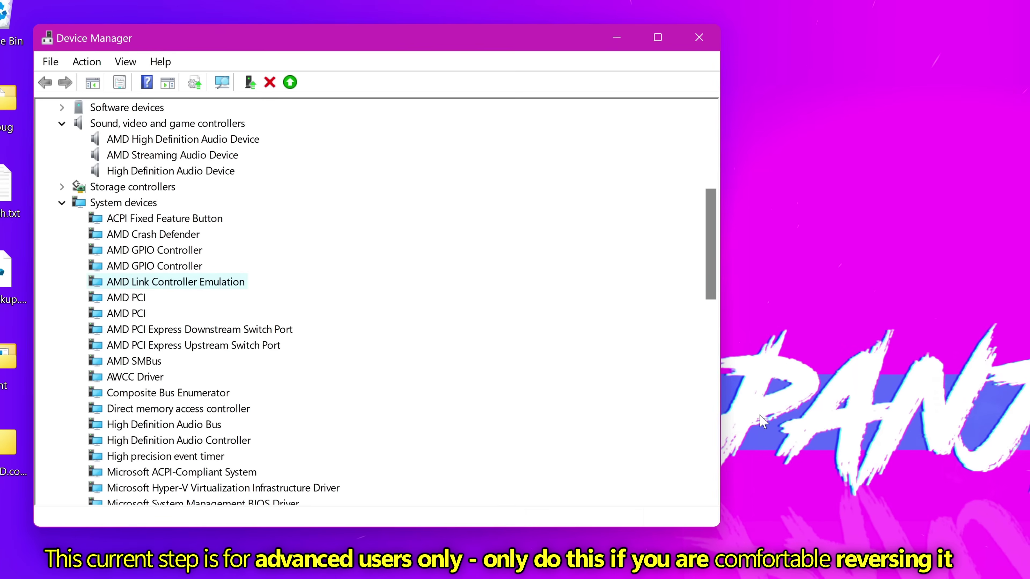
Step: Disable AMD Crash Defender and begin disabling AMD-Dynamic Audio Noise Supression
scroll(198, 340, "down", 2)
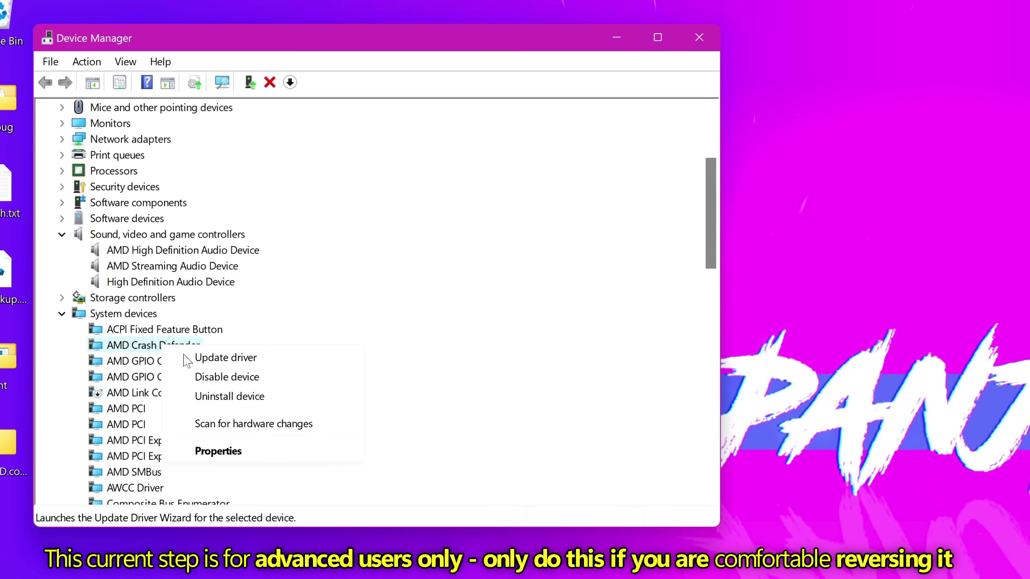
left_click(214, 378)
left_click(754, 418)
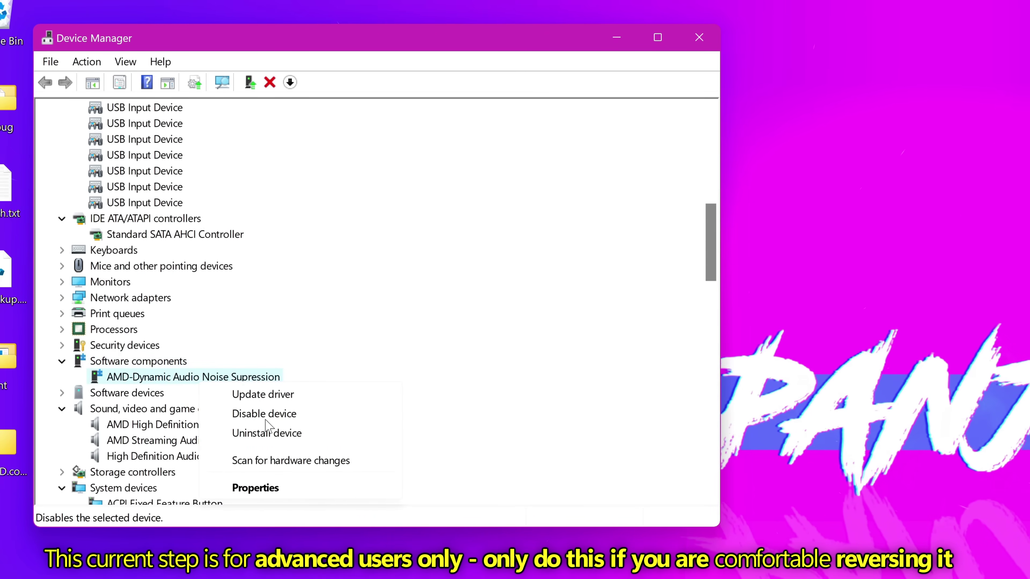
left_click(265, 421)
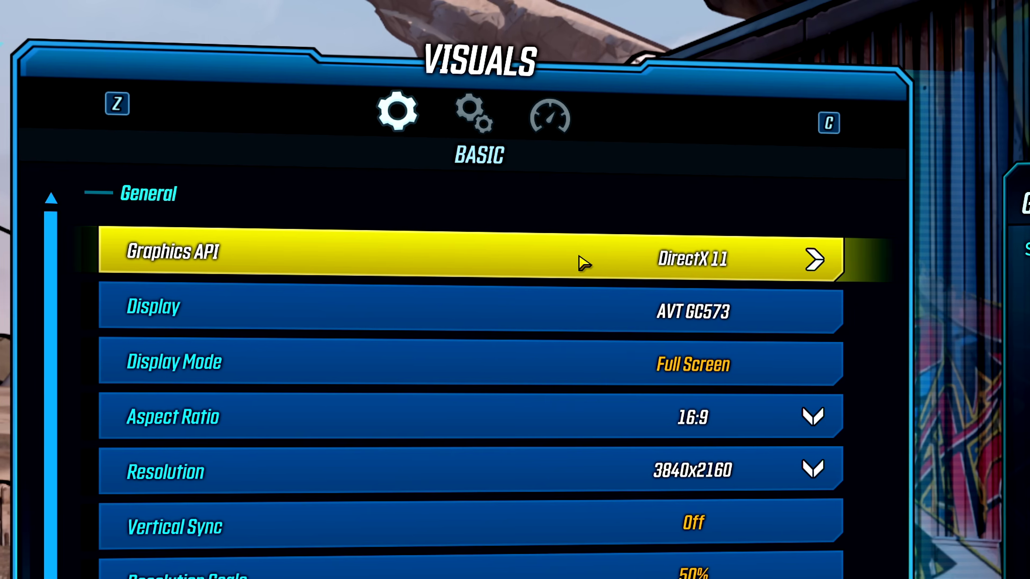
Step: Change Borderlands 3's Graphics API from DirectX 11 to DirectX 12
left_click(811, 262)
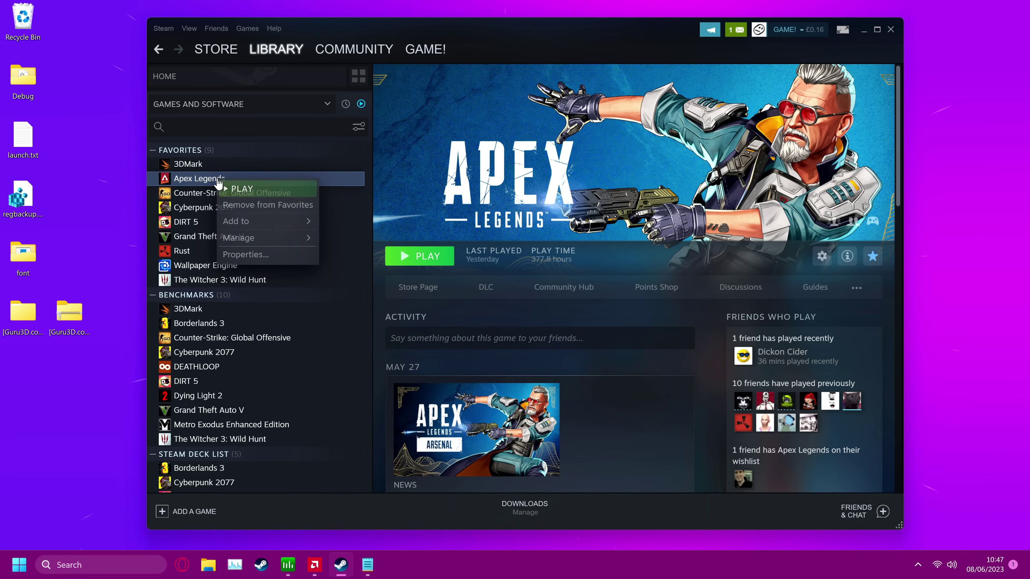
Step: Prepend -eac_launcher_settings SettingsDX12.json from launch.txt to Apex Legends' Steam launch options
left_click(254, 254)
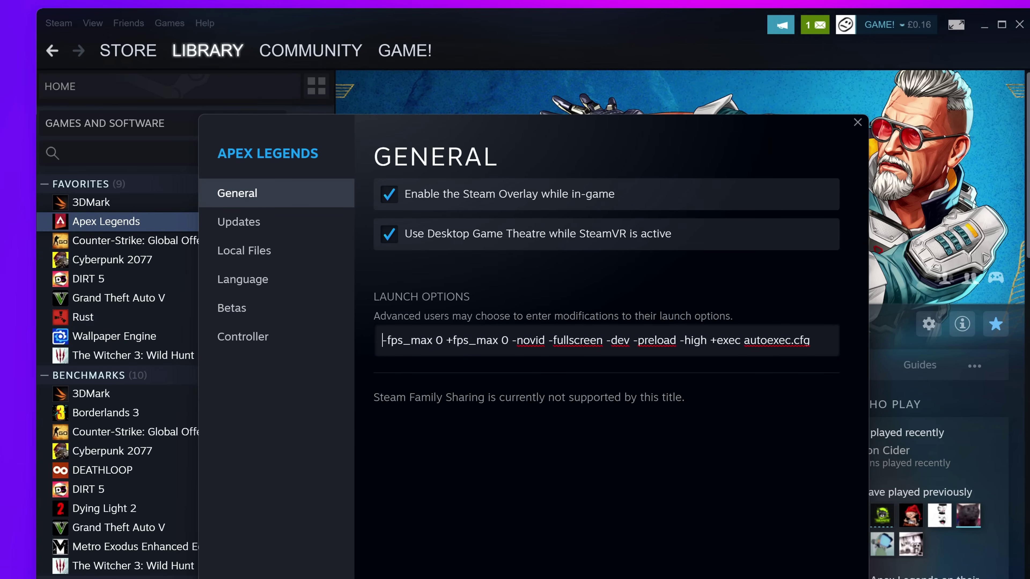
key("alt+Tab")
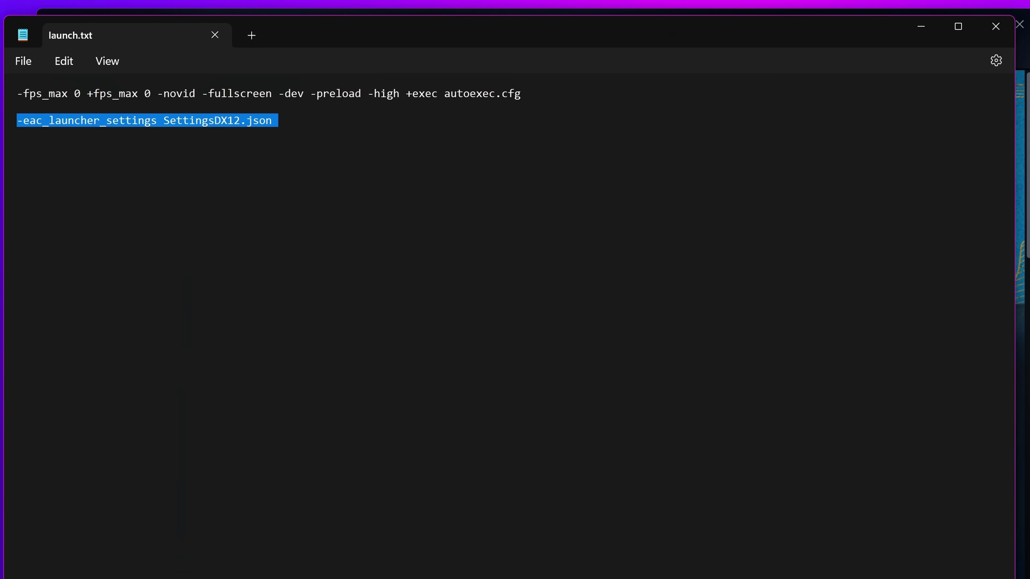
key("alt+Tab")
type("v")
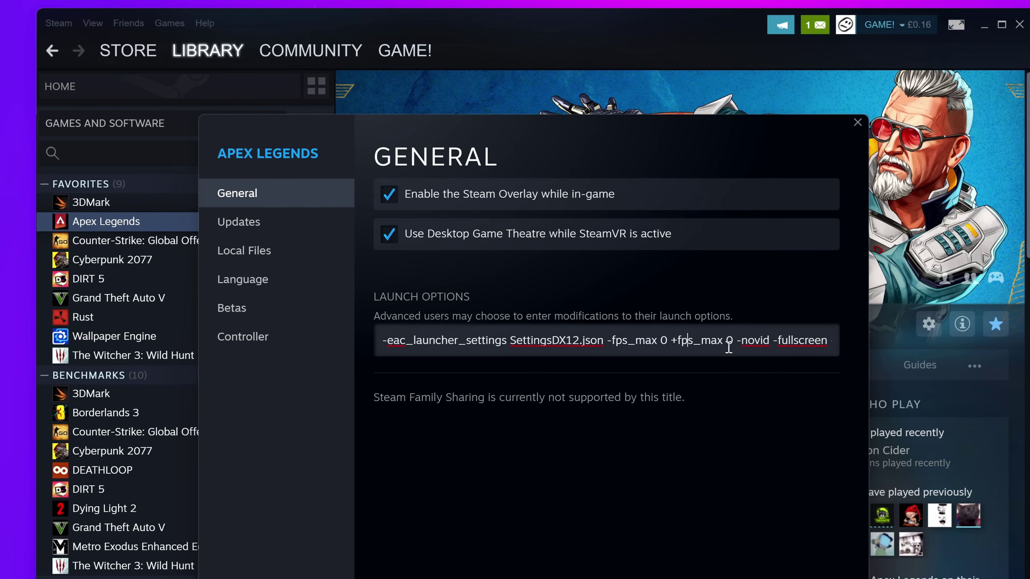
left_click(857, 122)
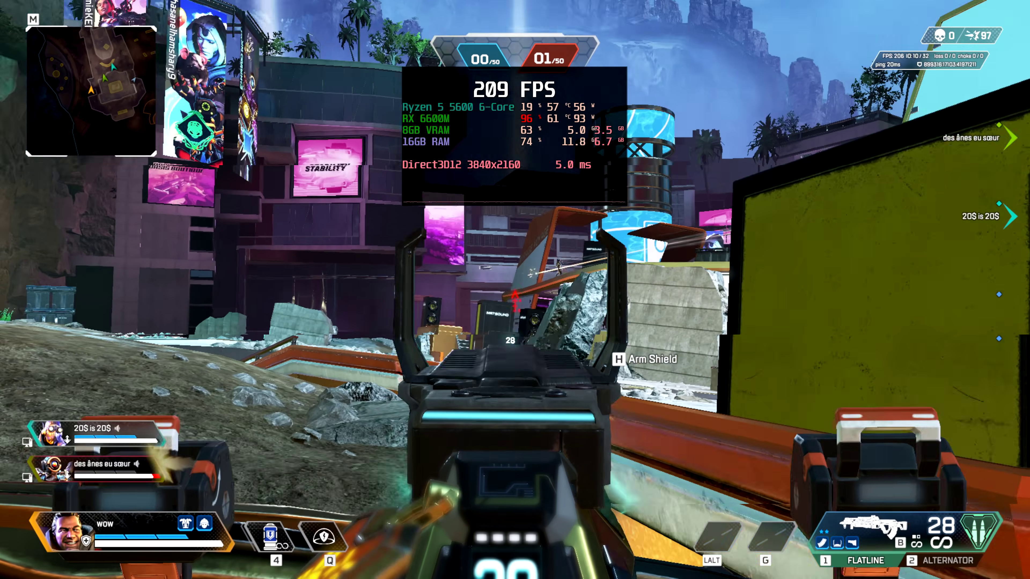
Step: Shoot down two enemies in the DX12 Apex match, taking the squad score to 02
left_click(515, 290)
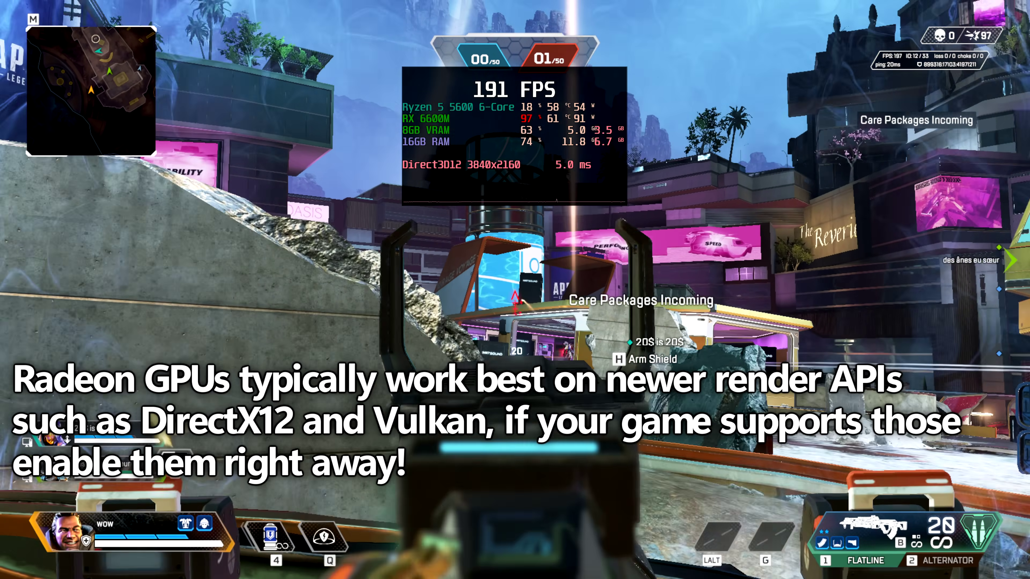
left_click(515, 300)
left_click(514, 290)
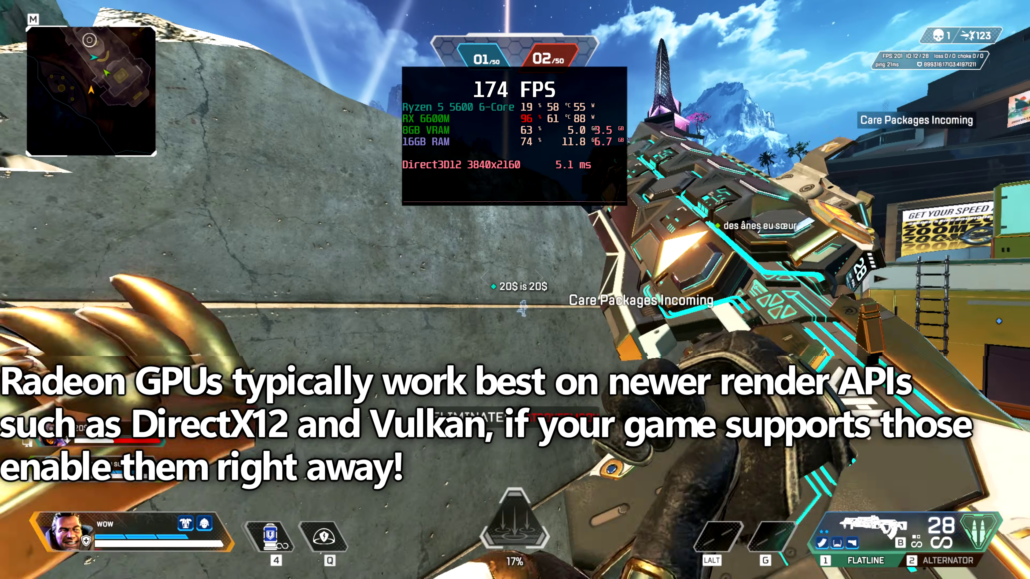
right_click(515, 290)
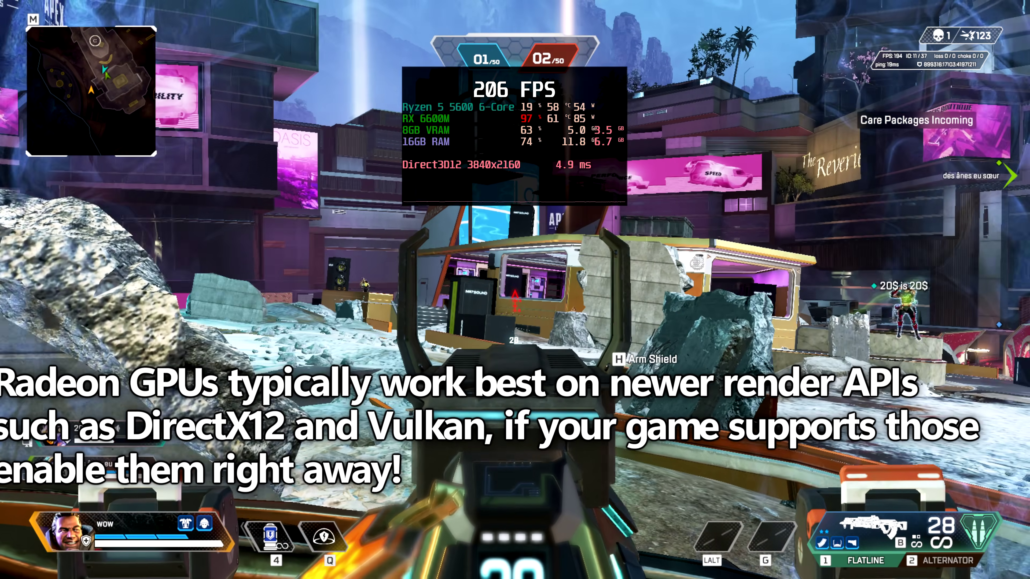
left_click(515, 300)
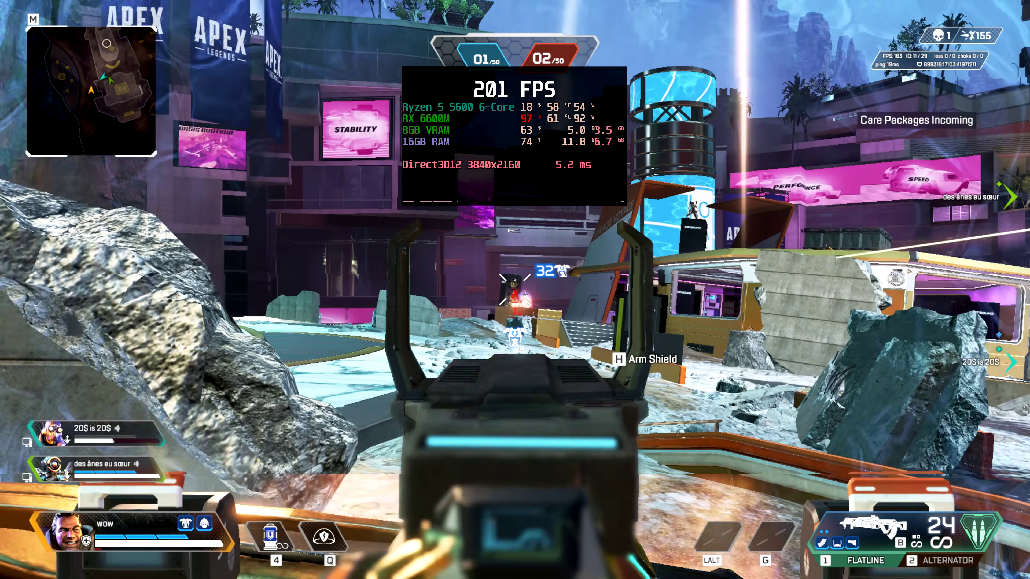
left_click(515, 289)
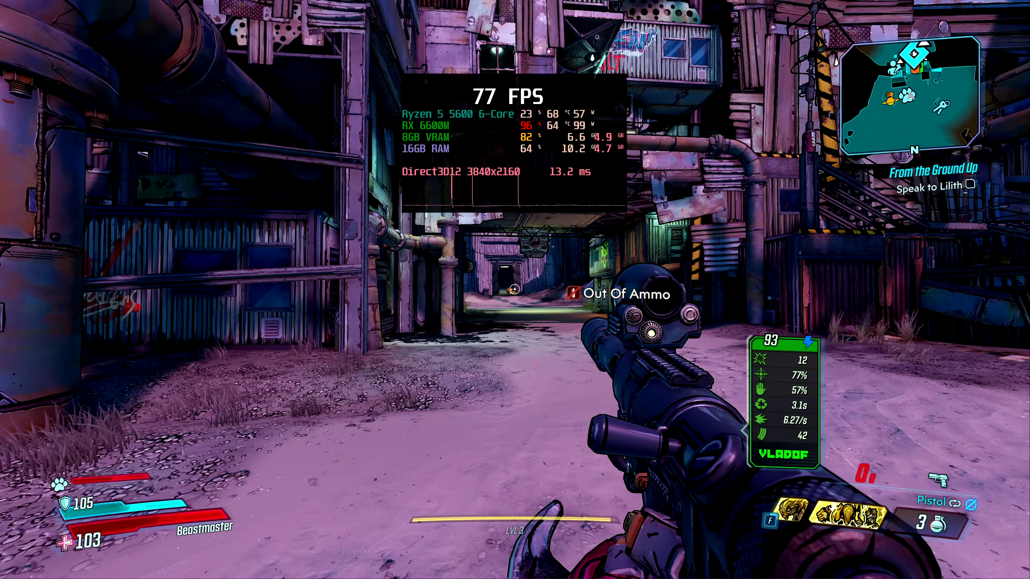
key("w")
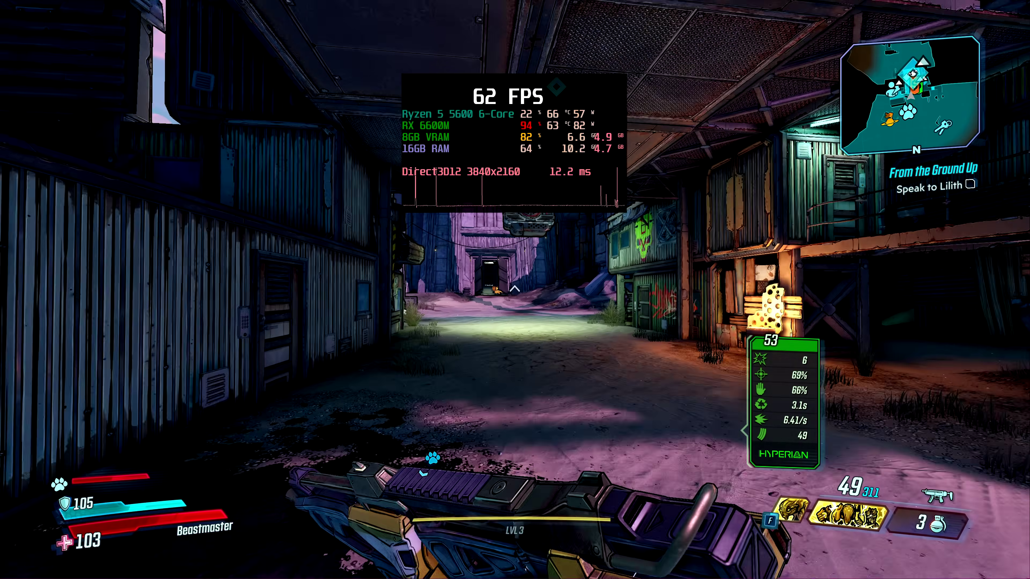
key("w")
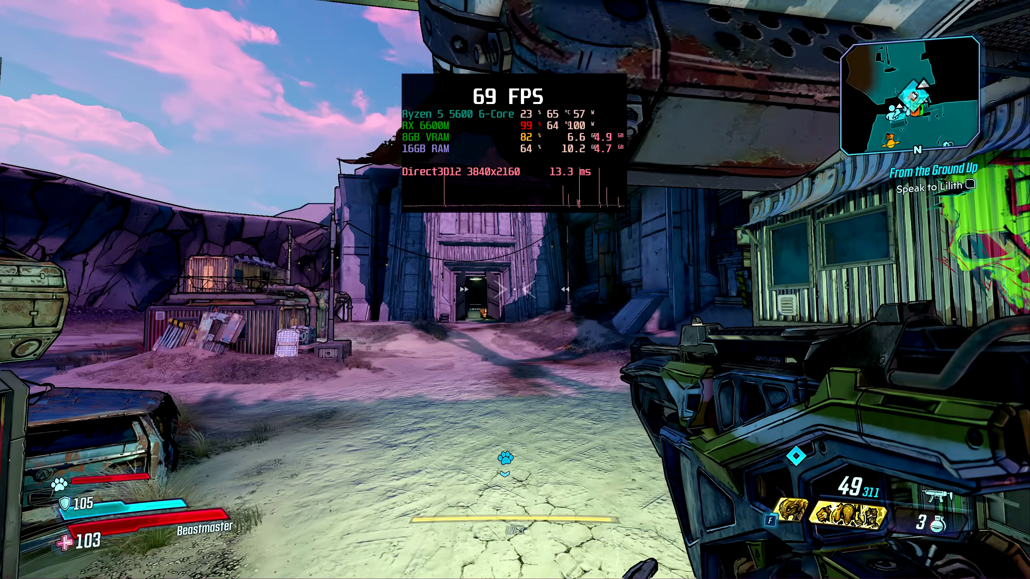
key("w")
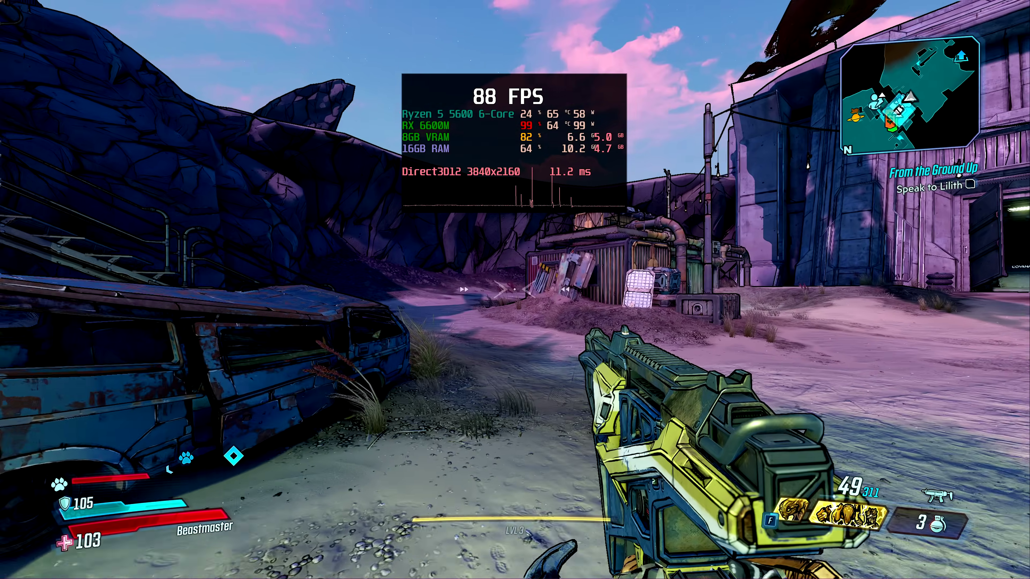
key("w")
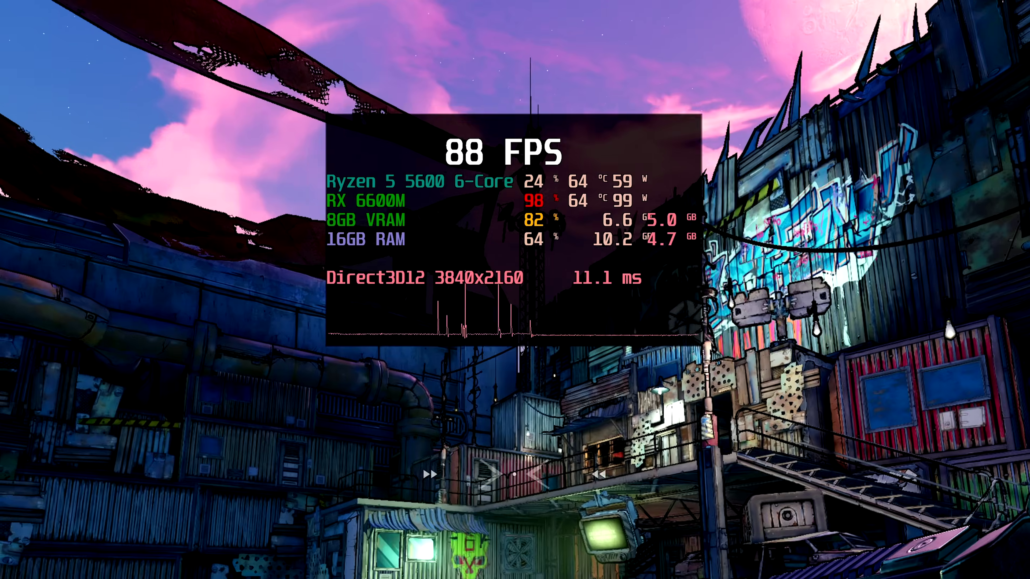
key("w")
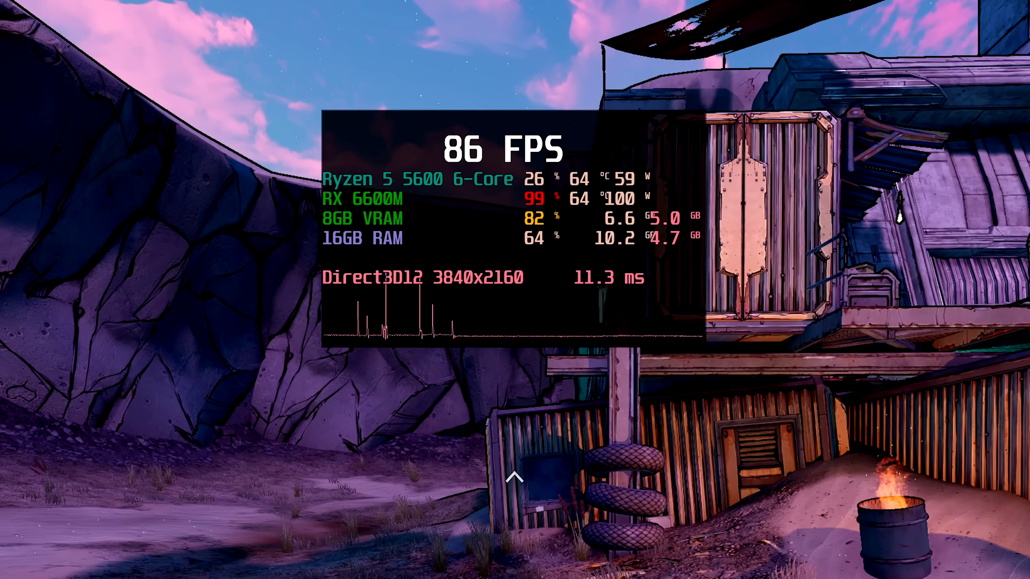
key("w")
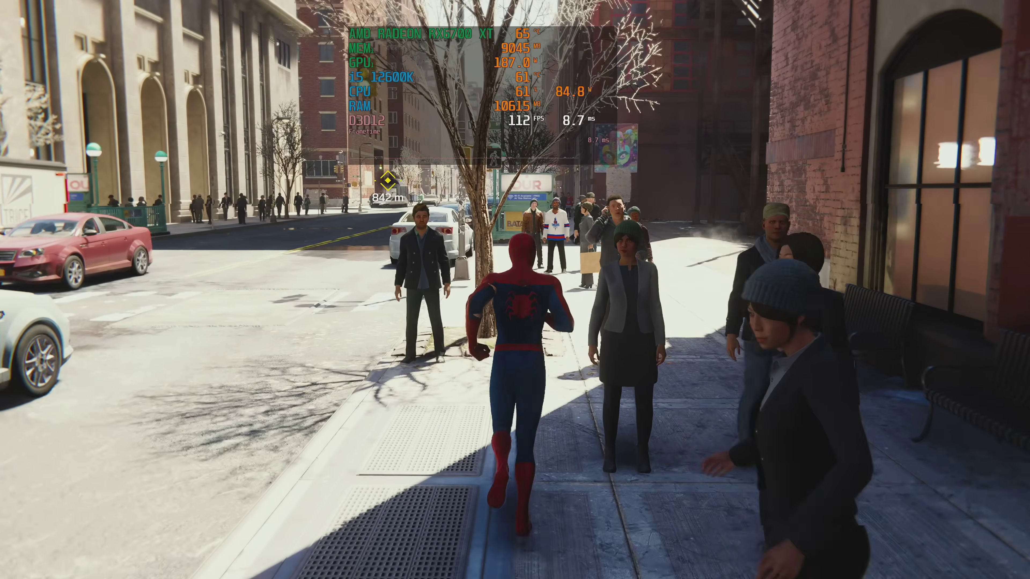
key("w")
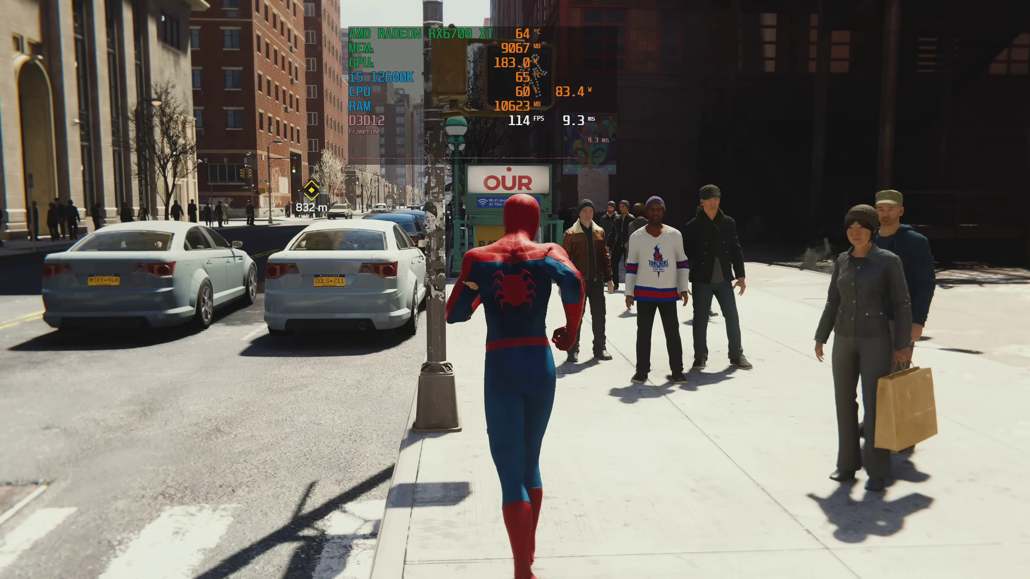
key("w")
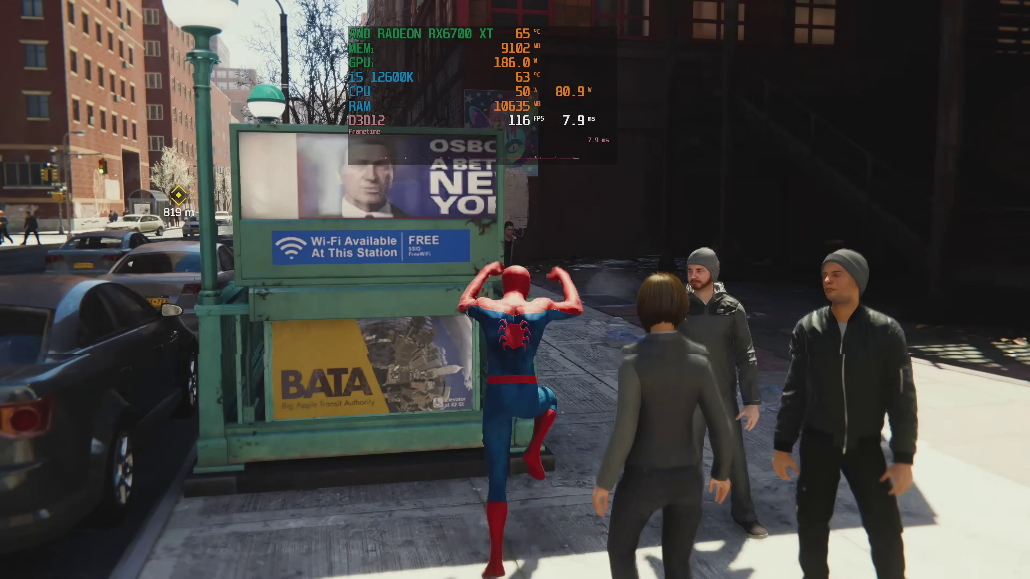
key("w")
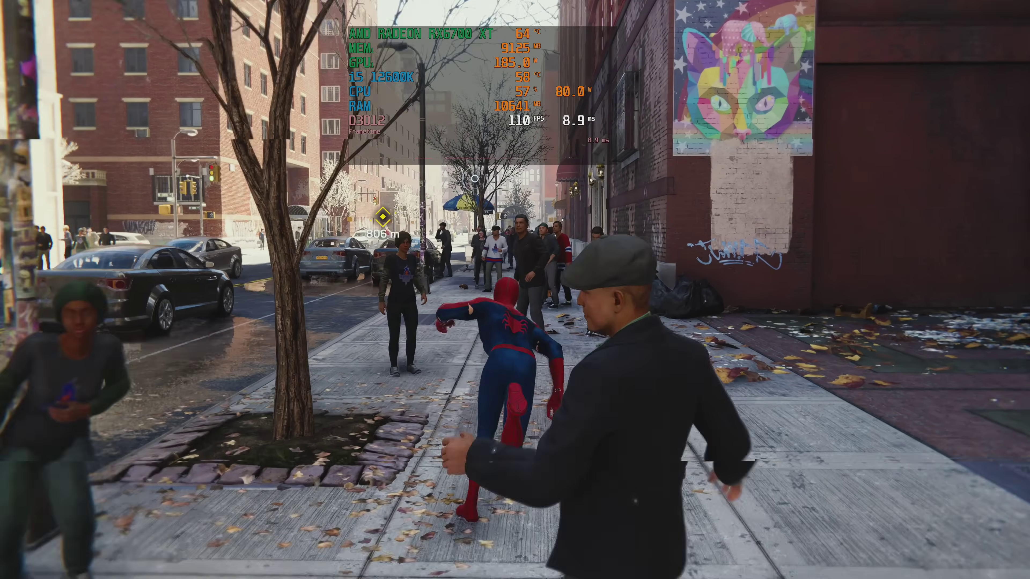
key("w")
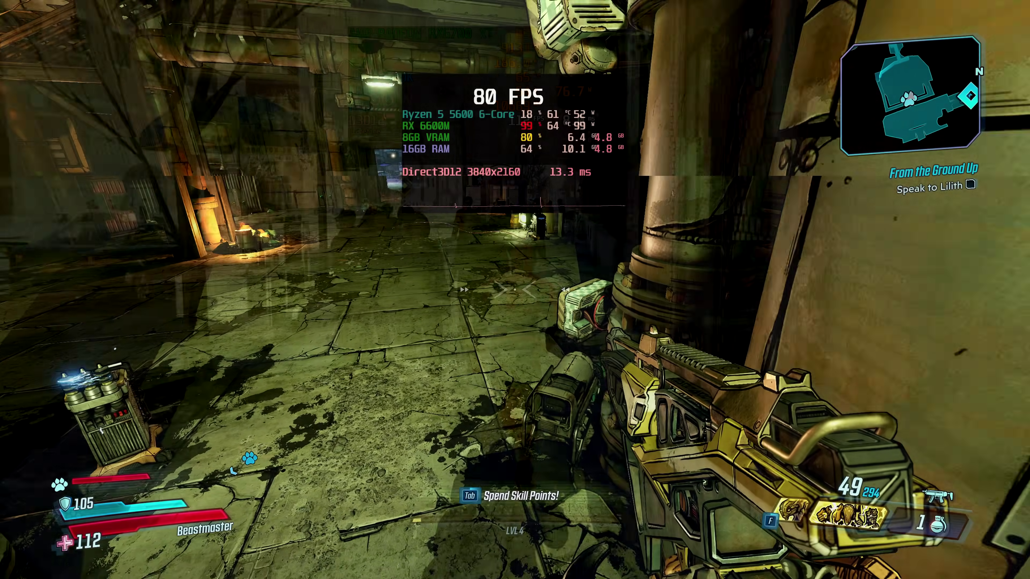
key("w")
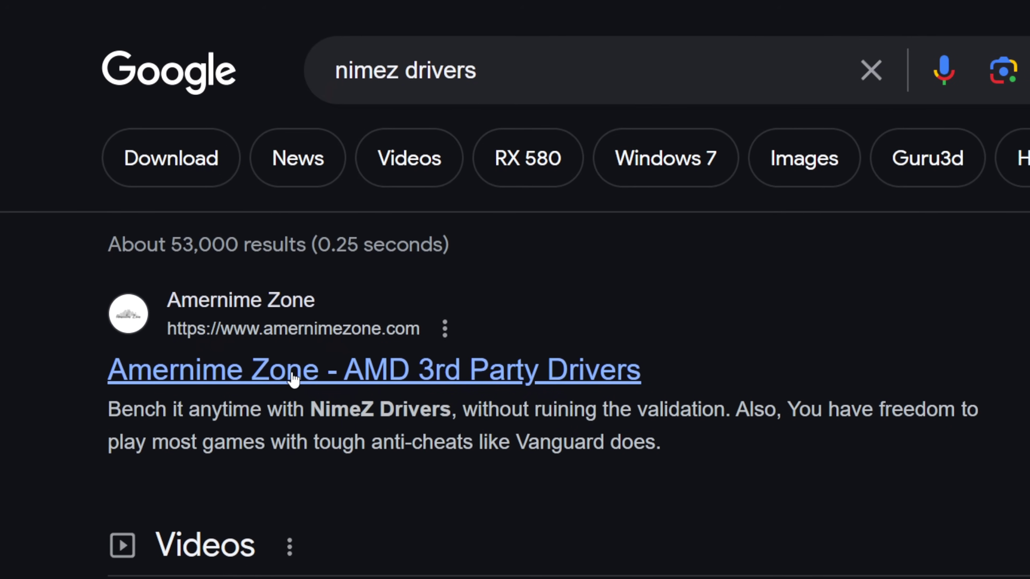
Step: Follow the 'Amernime Zone - AMD 3rd Party Drivers' search result to its 'ATI Omega Drivers reborn' page
left_click(293, 380)
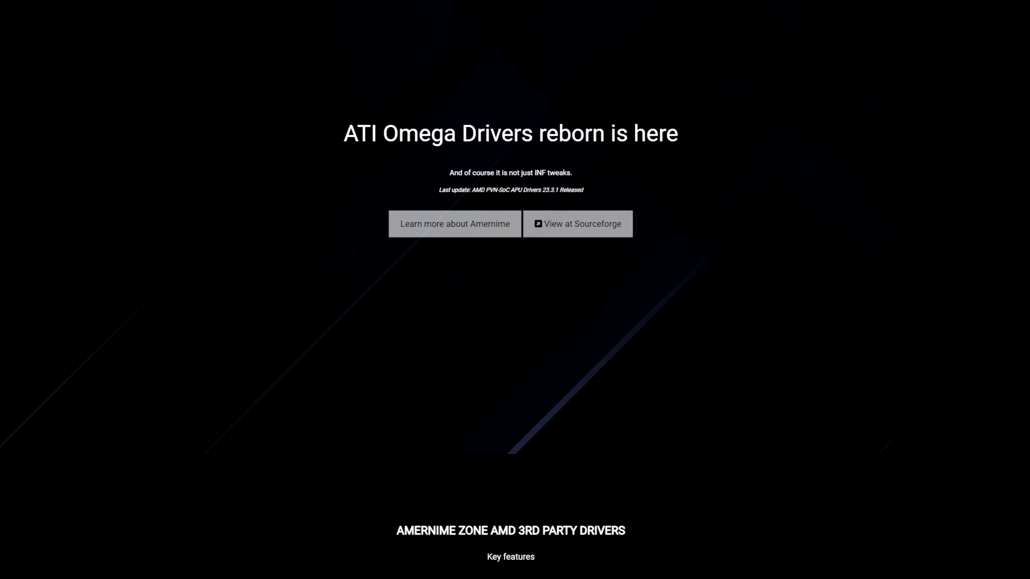